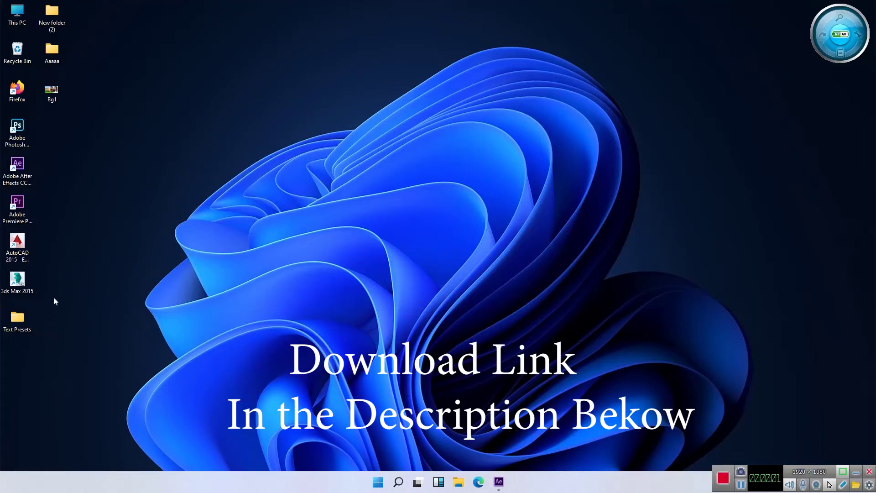
Extract the All In One Text Animation Preset Pack archive into its own folder in Text Presets.
double_click(28, 322)
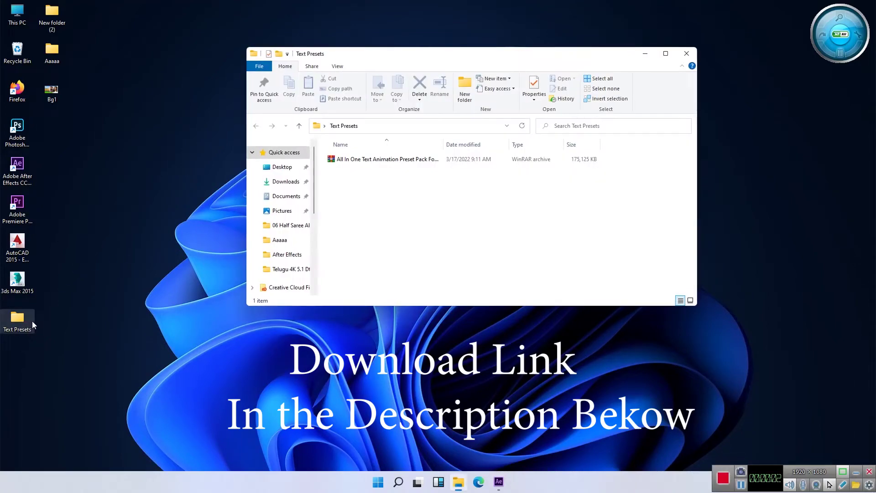
left_click(414, 161)
right_click(414, 163)
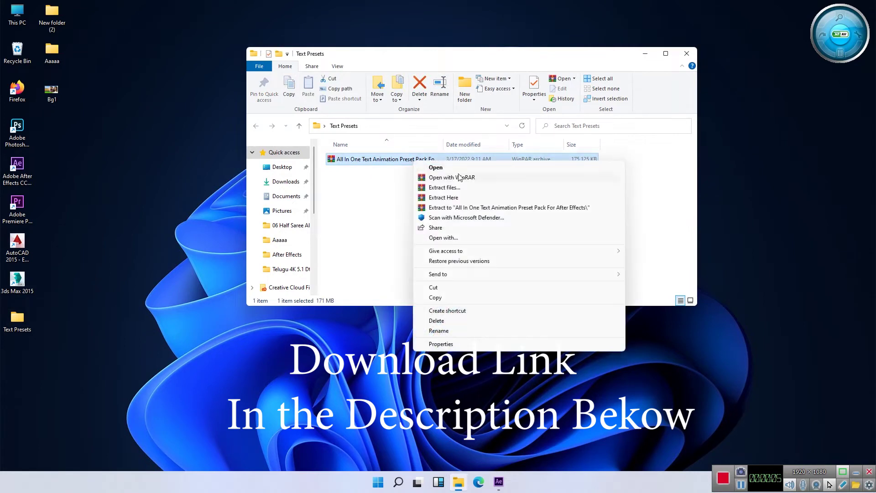
left_click(438, 187)
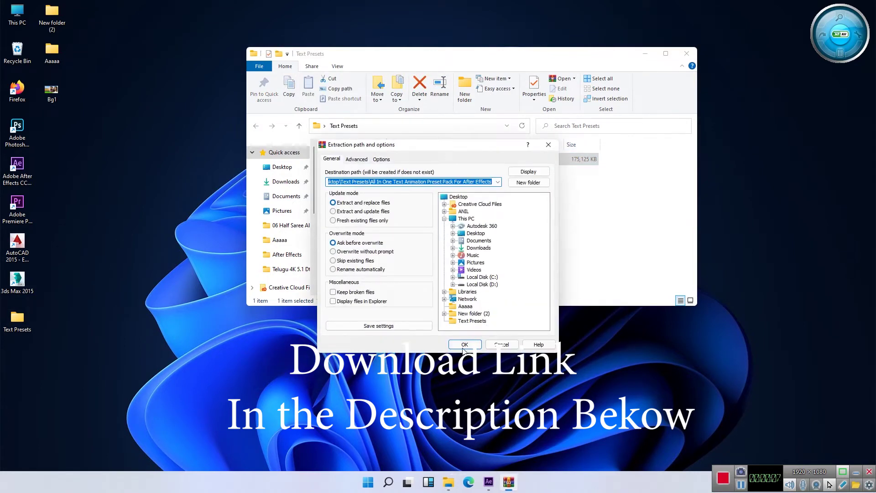
left_click(463, 346)
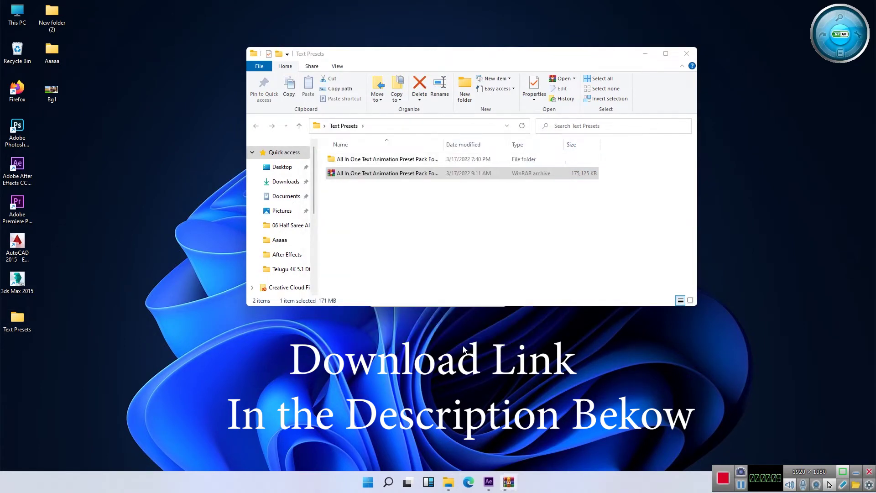
Open the extracted All In One Text Animation Preset Pack folder.
left_click(514, 487)
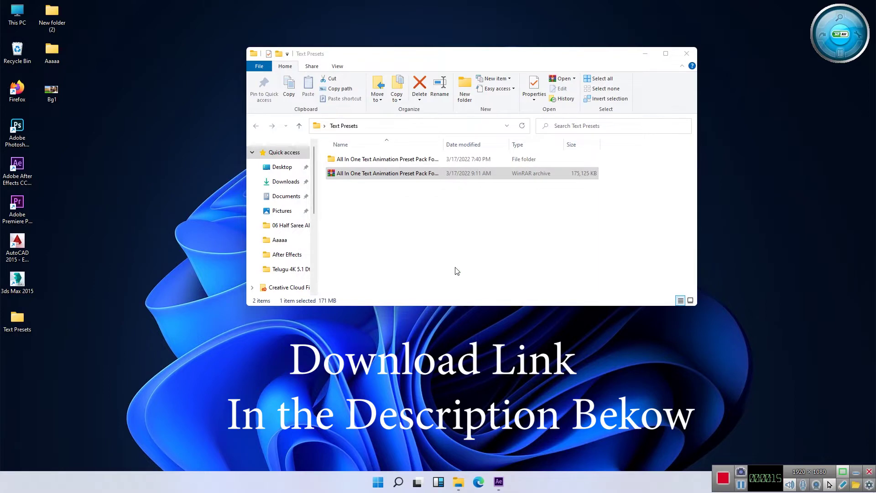
left_click(403, 159)
double_click(401, 158)
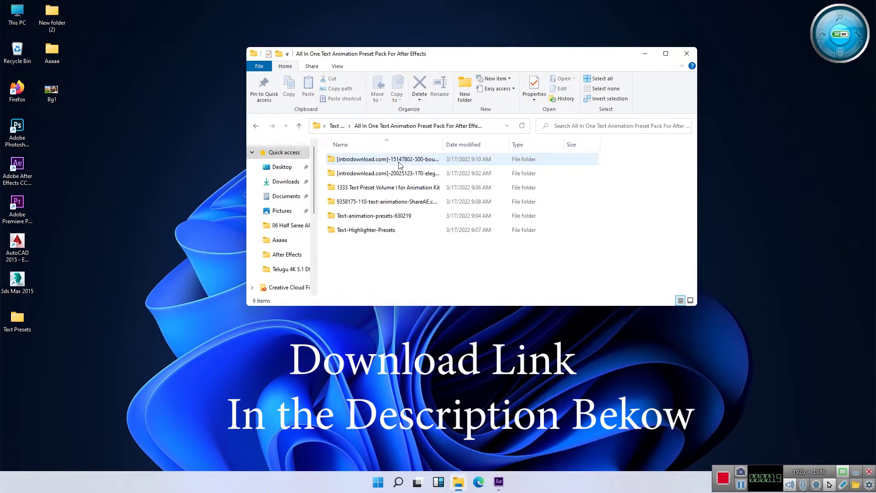
left_click_drag(418, 277, 323, 151)
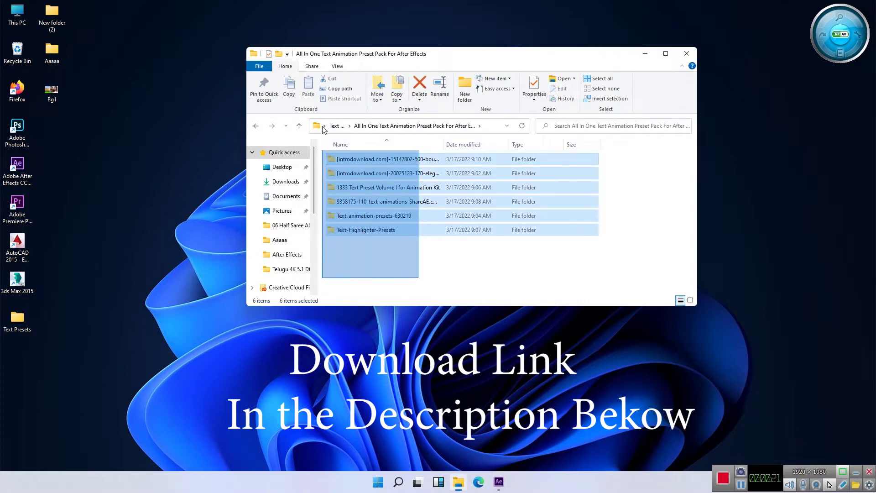
left_click(386, 278)
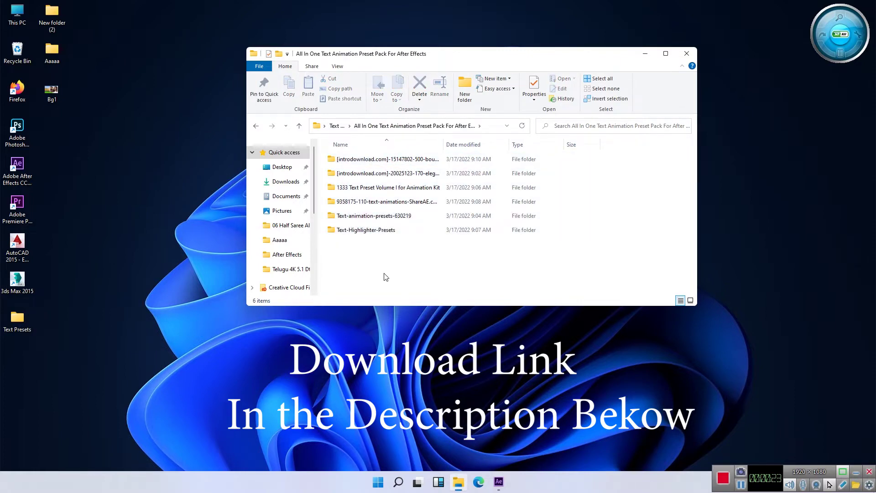
Browse the IN_ preset files inside Text-animation-presets-630219 › After Effects Text Animation Presets.
left_click(387, 217)
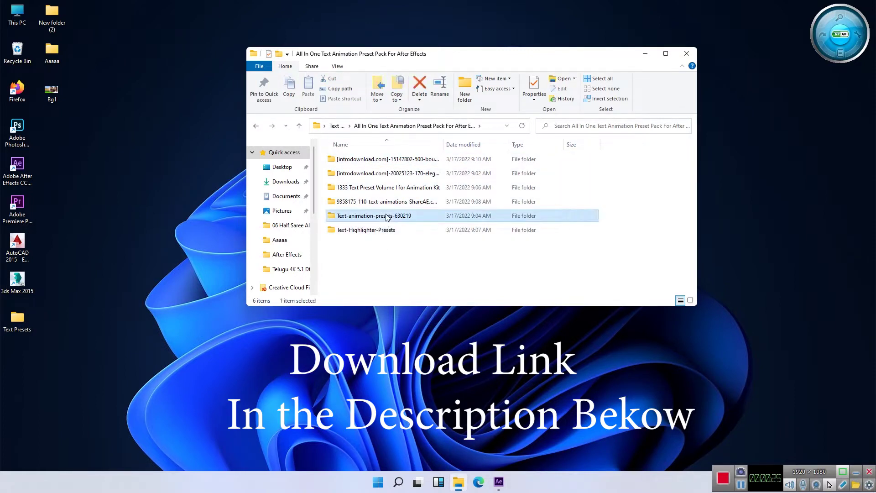
double_click(387, 217)
double_click(385, 157)
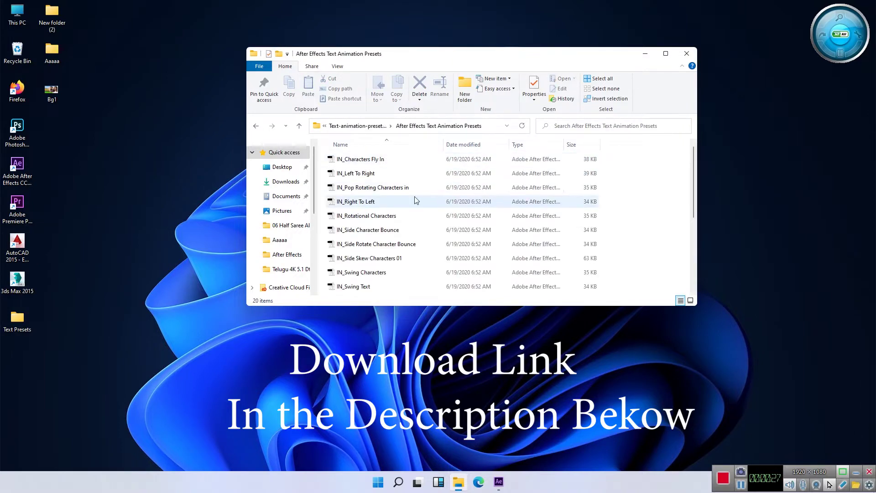
scroll(416, 201, "down", 4)
scroll(416, 201, "up", 4)
Return to the pack folder and select all six preset folders.
left_click(256, 128)
left_click(256, 127)
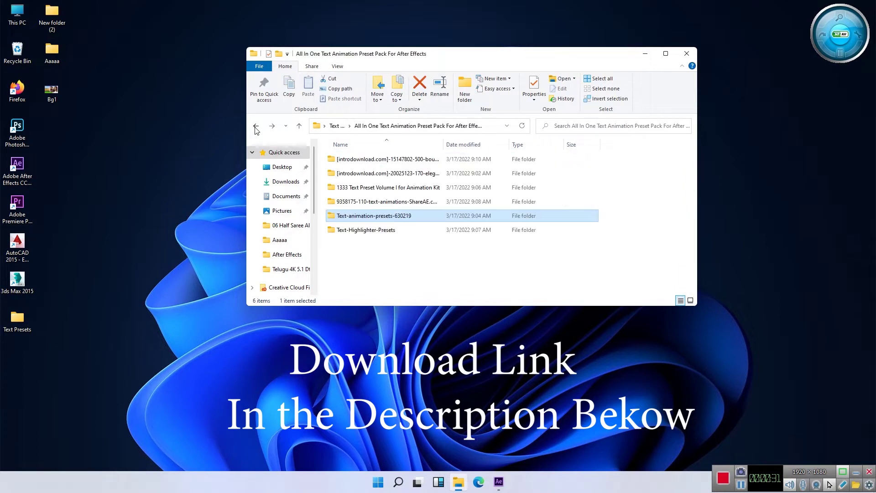
left_click_drag(461, 277, 324, 152)
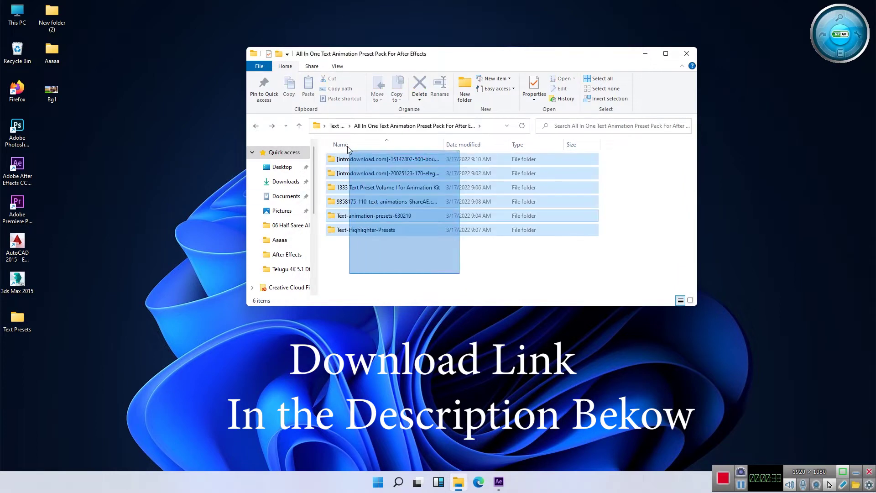
right_click(395, 160)
Copy the six preset folders and navigate to C:\Program Files\Adobe\Adobe After Effects CC 2019.
left_click(425, 326)
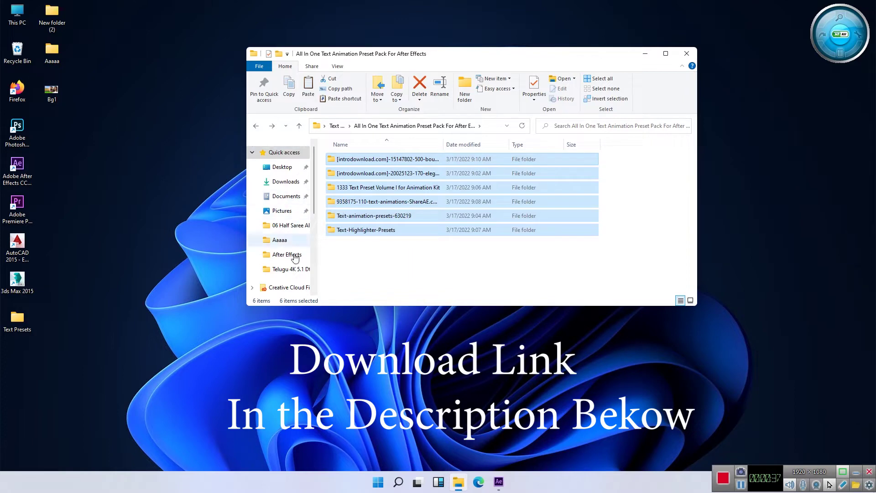
left_click_drag(316, 211, 316, 283)
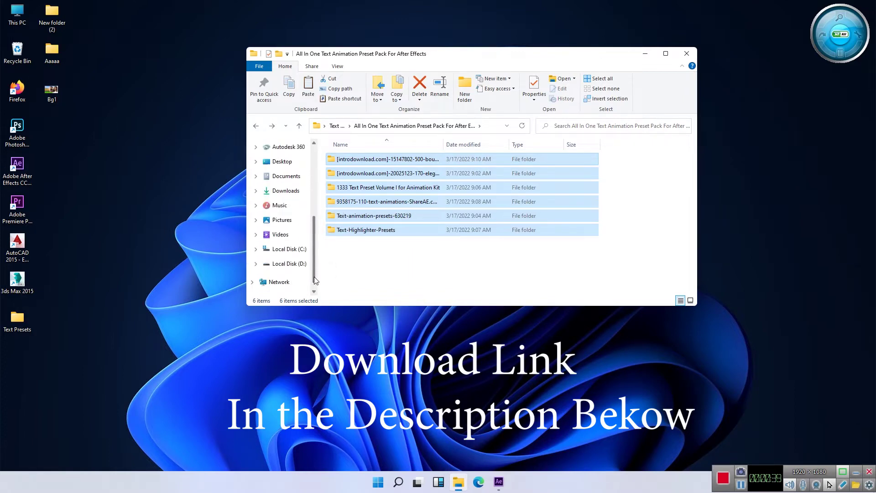
left_click(300, 252)
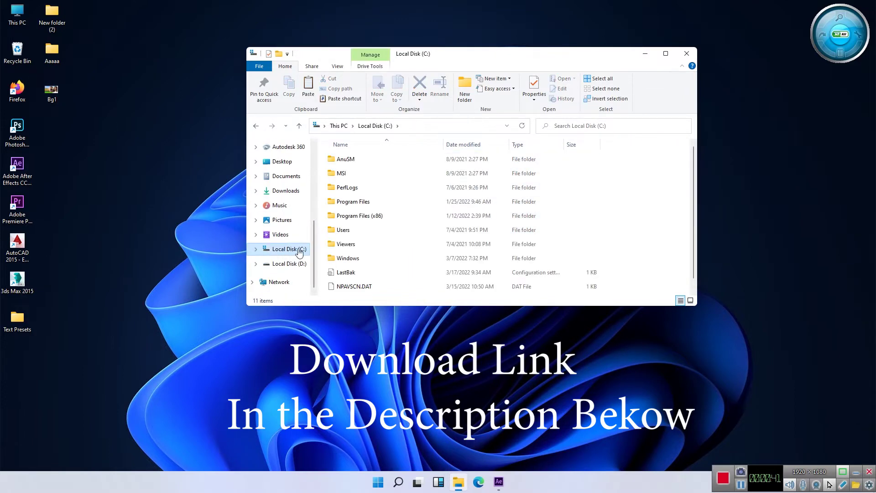
double_click(356, 202)
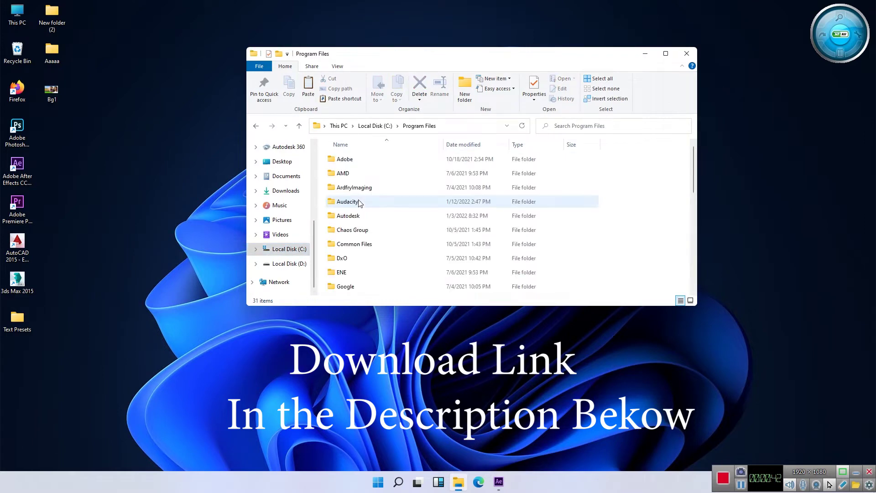
double_click(361, 159)
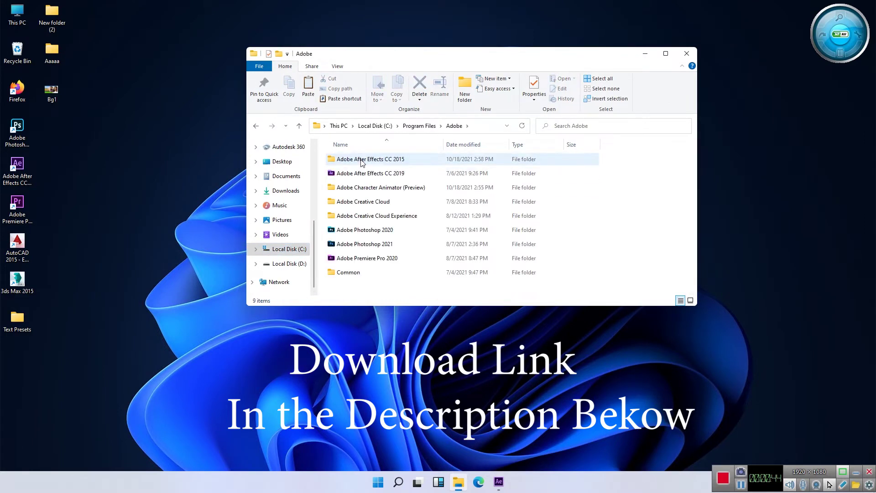
double_click(388, 174)
Paste the folders into Support Files\Presets\Text and close File Explorer.
double_click(386, 160)
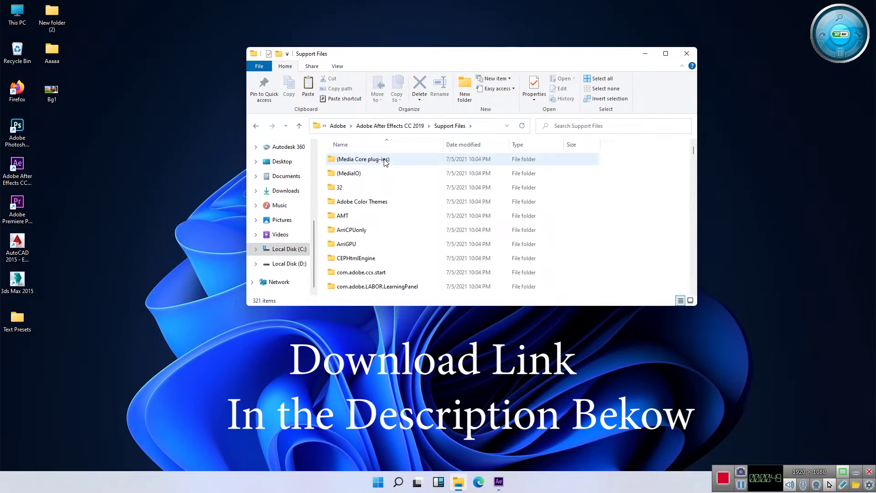
key("p")
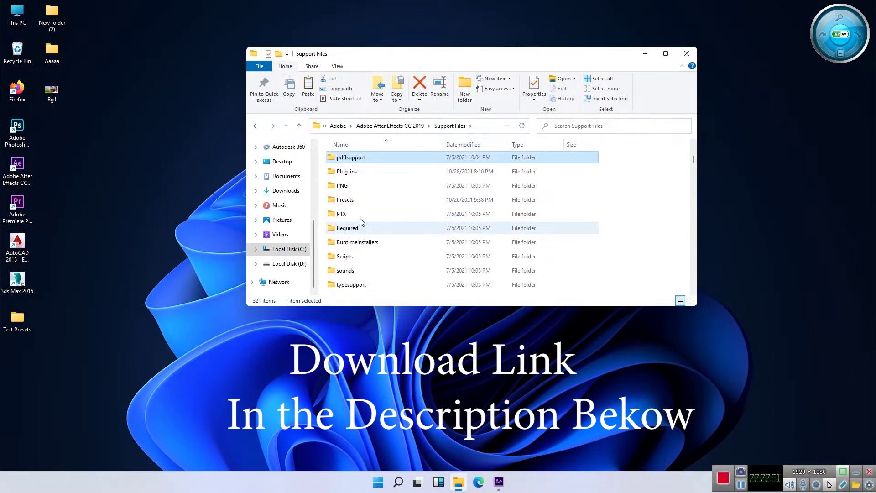
double_click(355, 201)
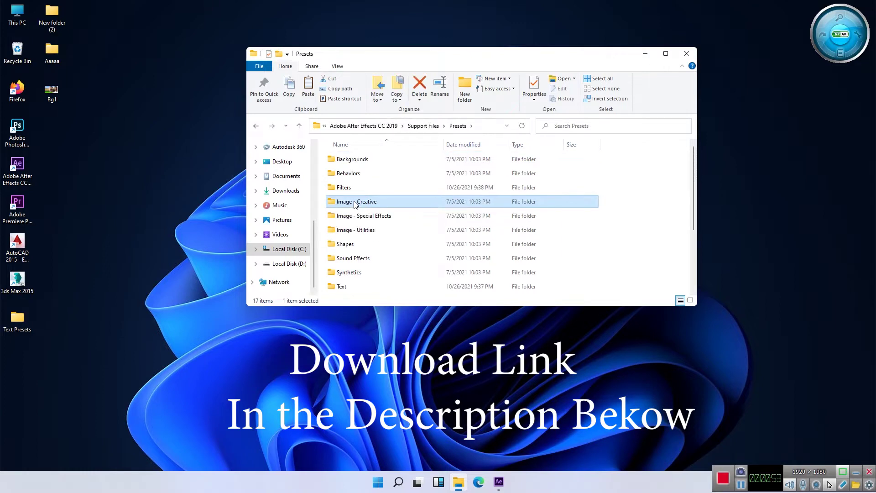
double_click(349, 287)
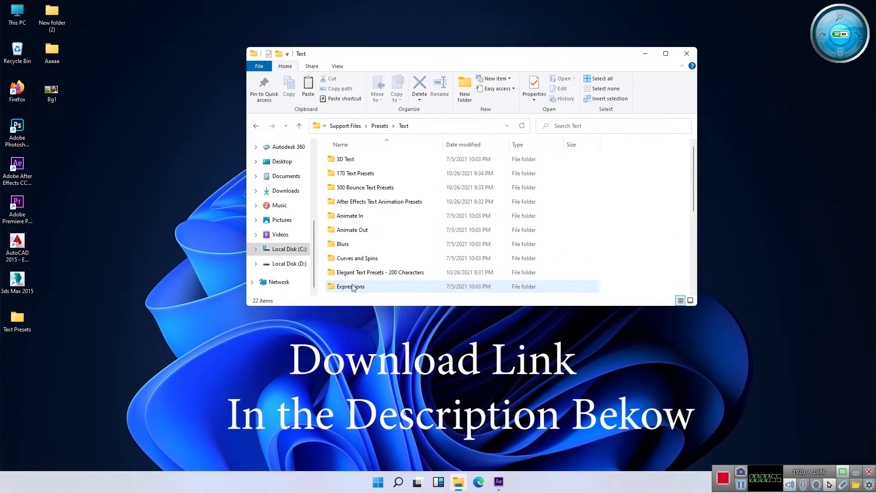
right_click(576, 213)
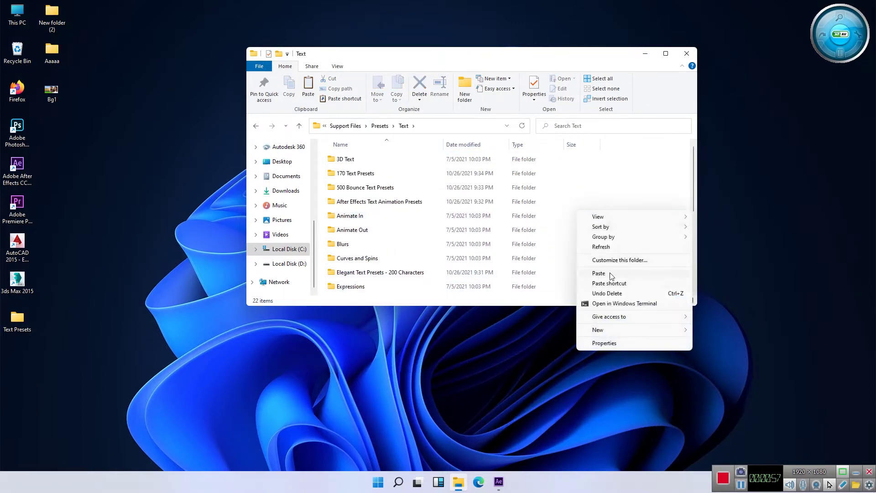
left_click(646, 167)
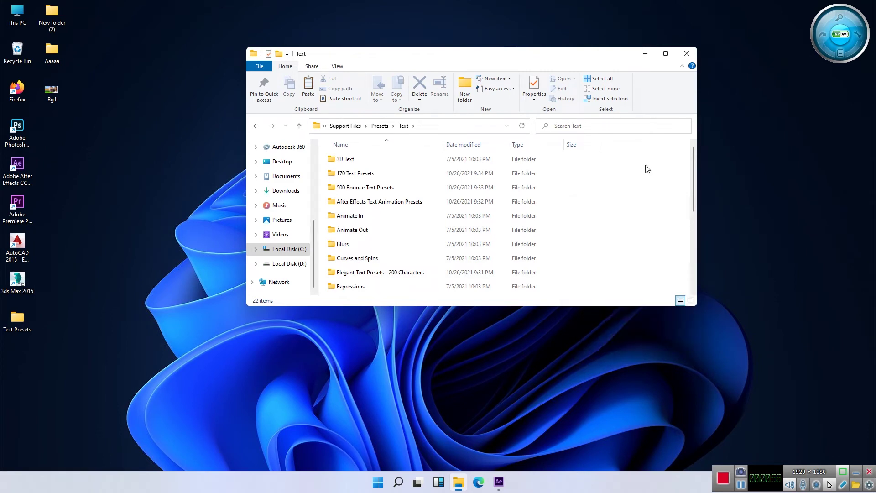
left_click(687, 55)
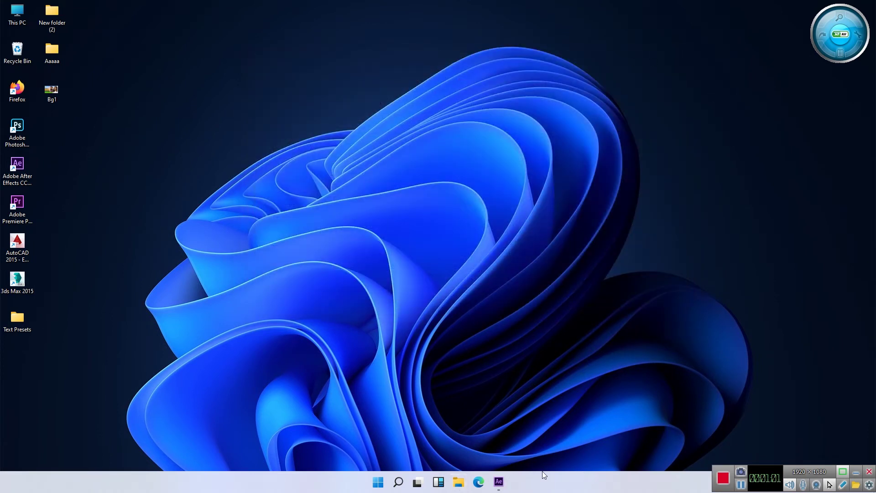
In After Effects, select the TEXT ANIMATION PRESET layer.
left_click(499, 481)
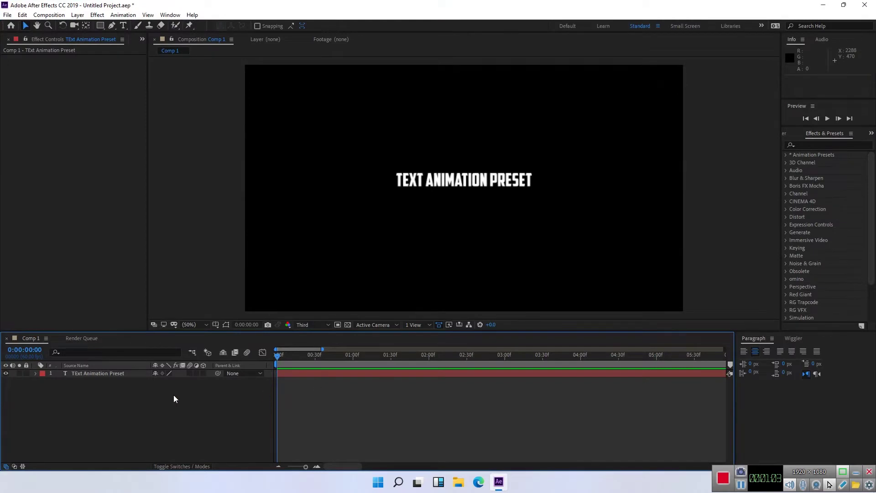
left_click(108, 374)
left_click(128, 398)
left_click(120, 375)
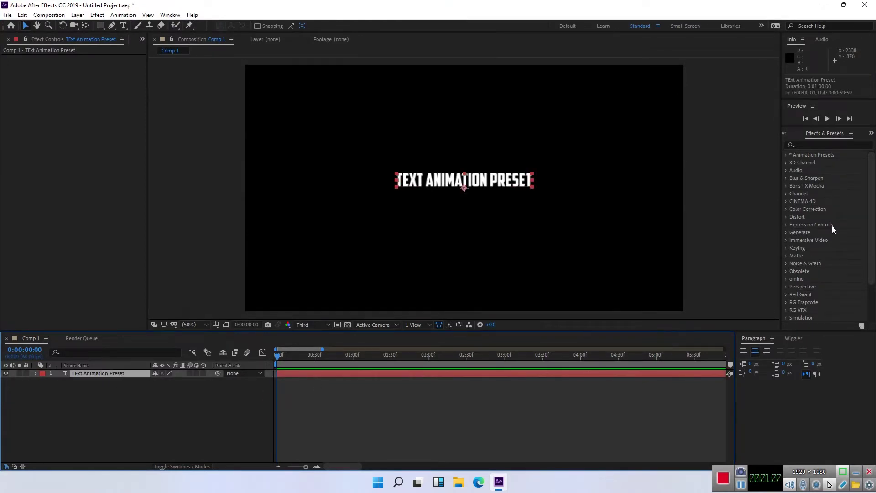
Expand Animation Presets › Text › 170 Text Presets and scroll back up to preset 1.
left_click(787, 156)
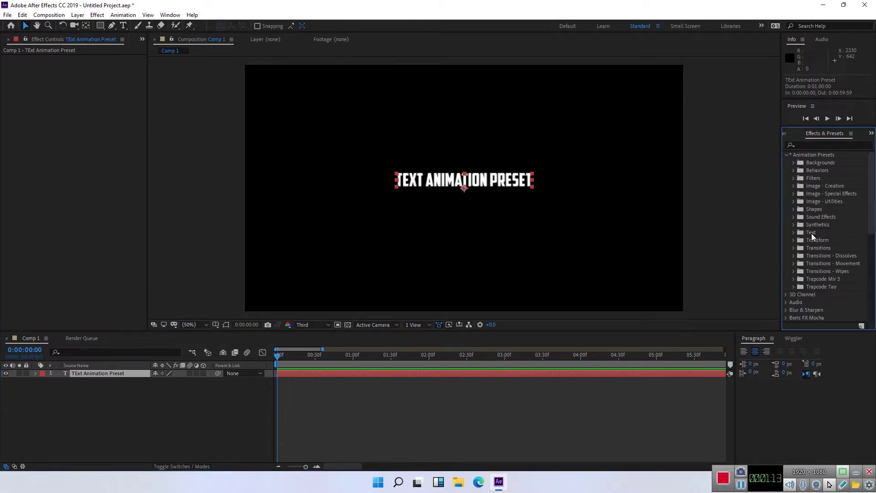
left_click(793, 233)
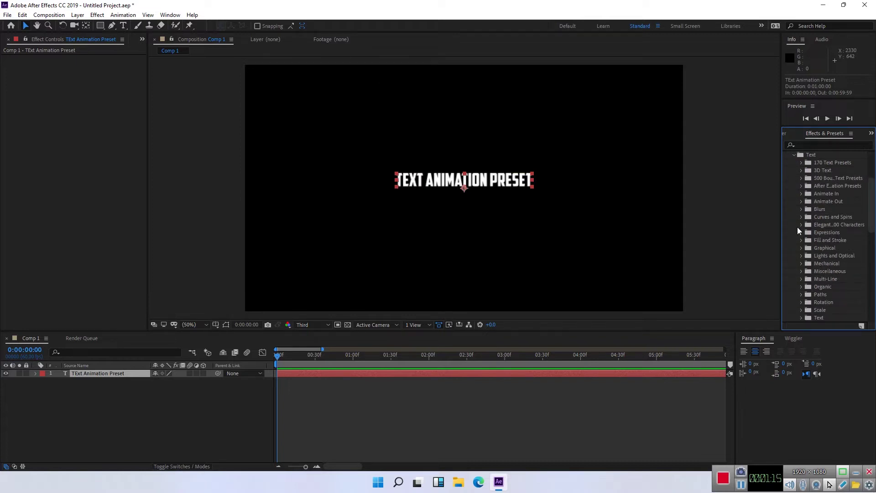
left_click(802, 163)
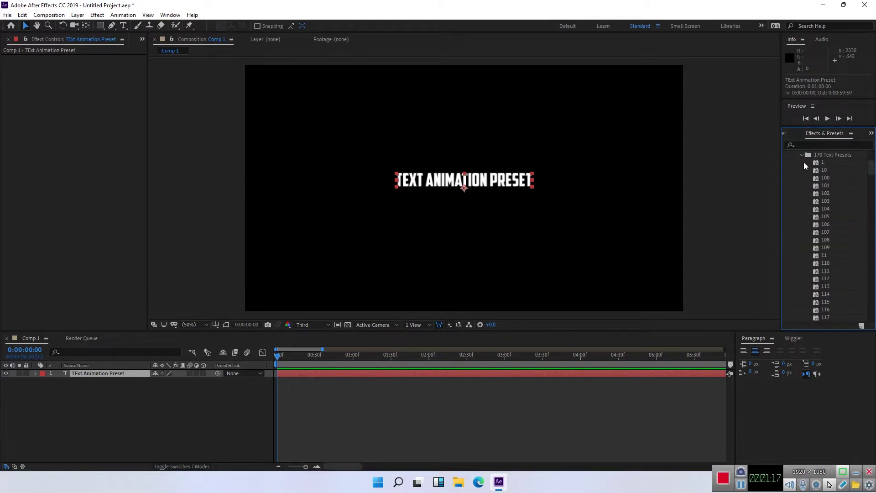
scroll(828, 206, "down", 5)
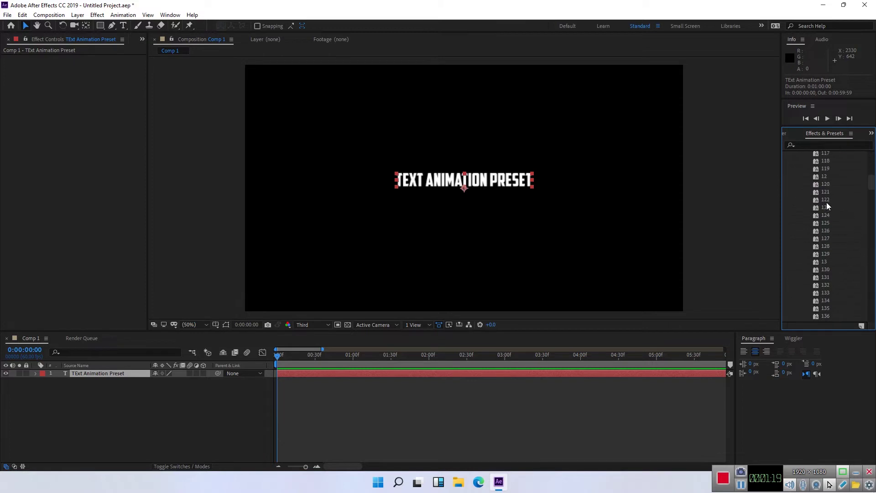
scroll(828, 206, "down", 5)
scroll(828, 206, "down", 5)
scroll(827, 204, "down", 10)
scroll(826, 204, "down", 10)
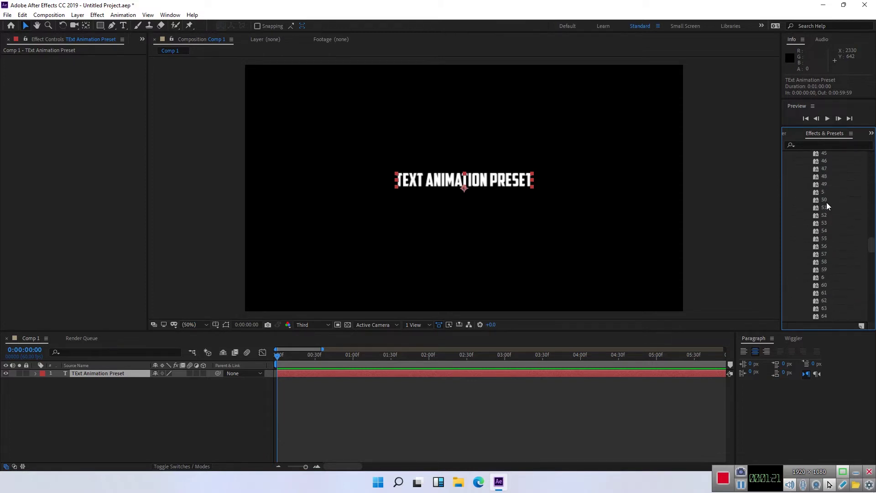
scroll(827, 204, "down", 10)
left_click_drag(871, 257, 874, 162)
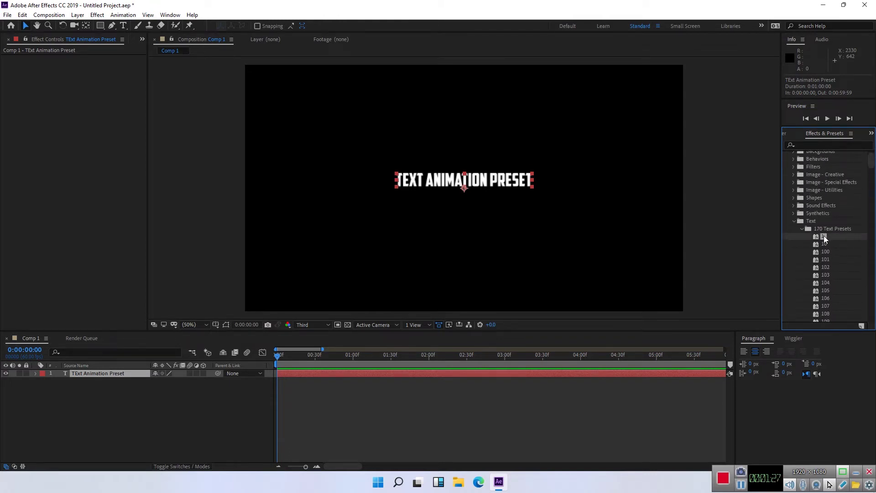
left_click_drag(823, 236, 119, 375)
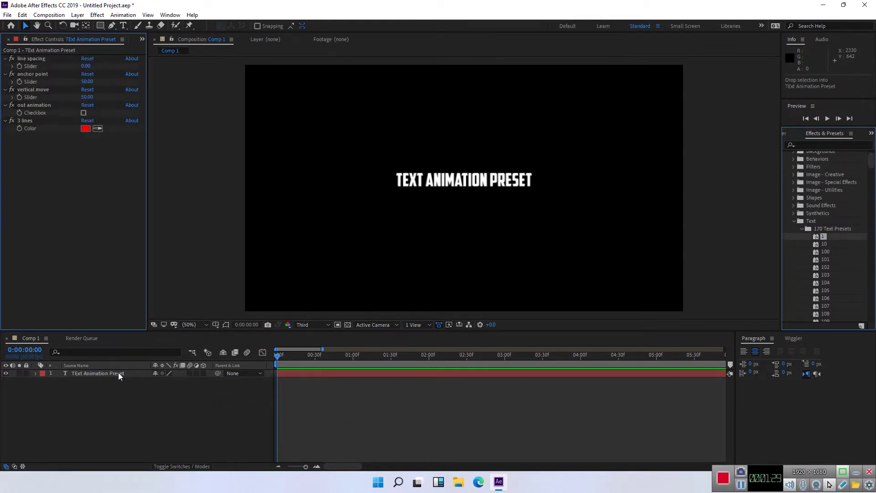
left_click(282, 358)
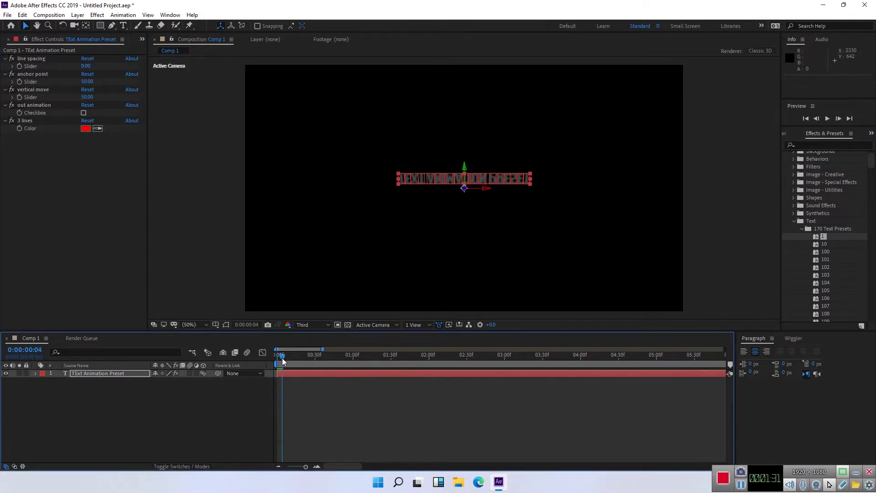
left_click_drag(283, 362, 482, 361)
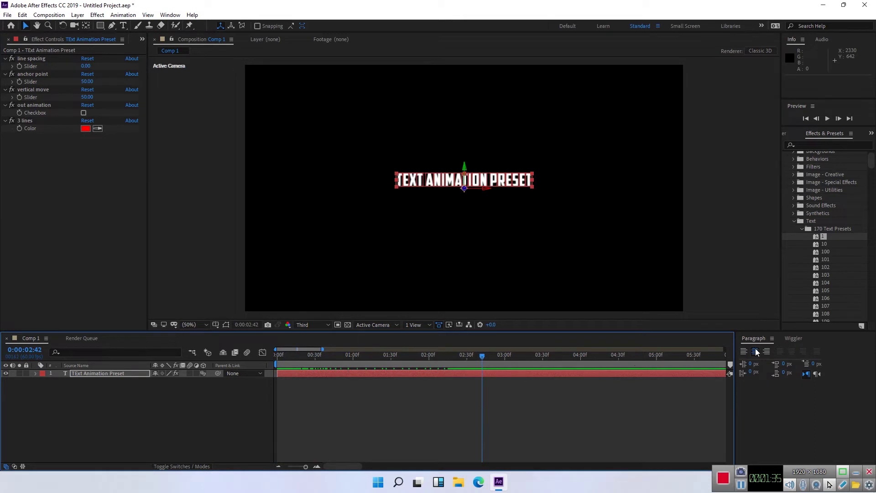
mouse_move(824, 298)
left_mouse_down()
mouse_move(196, 426)
mouse_move(93, 374)
left_mouse_up()
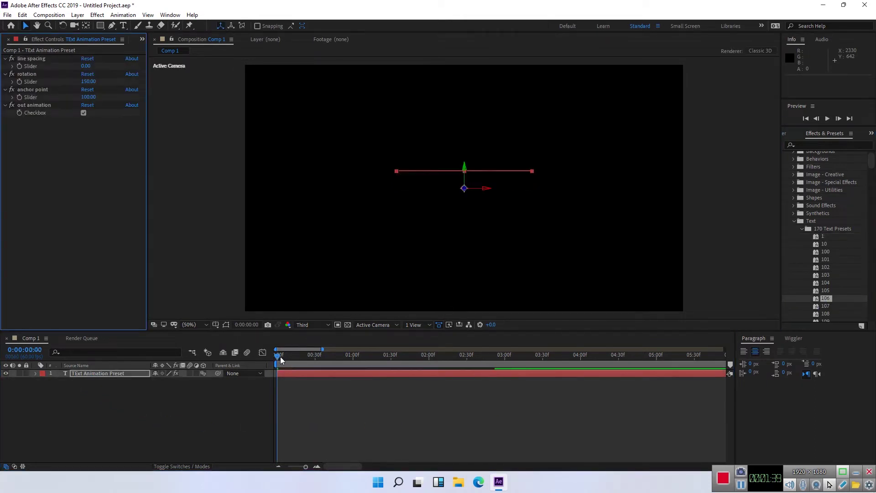
left_click_drag(280, 359, 440, 361)
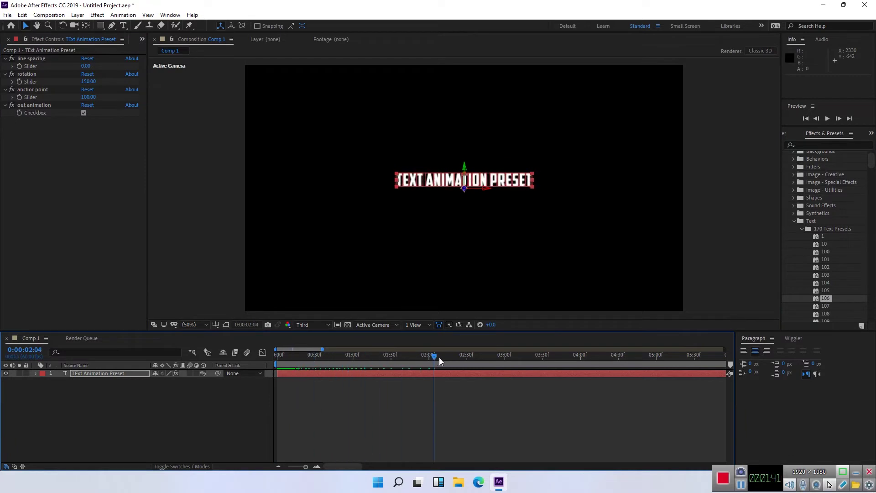
key("ctrl+z")
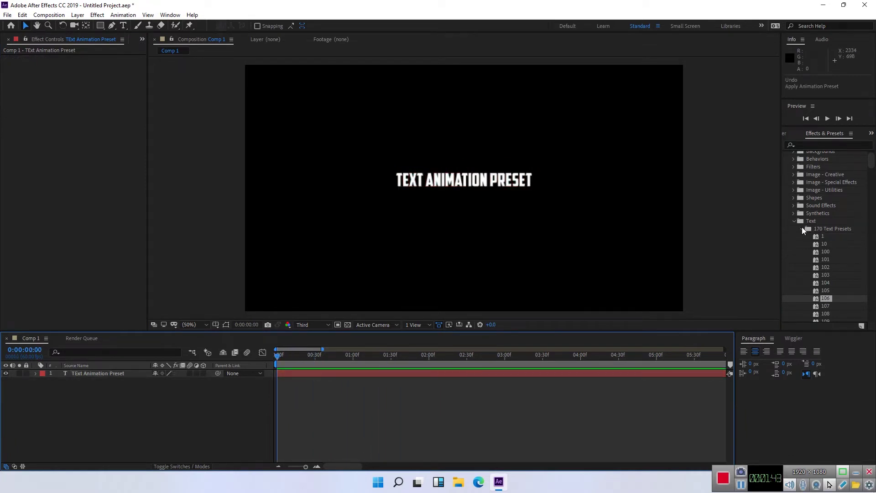
Collapse 170 Text Presets and select the characters Fly In preset in the IN_/OUT_ pack.
left_click(802, 230)
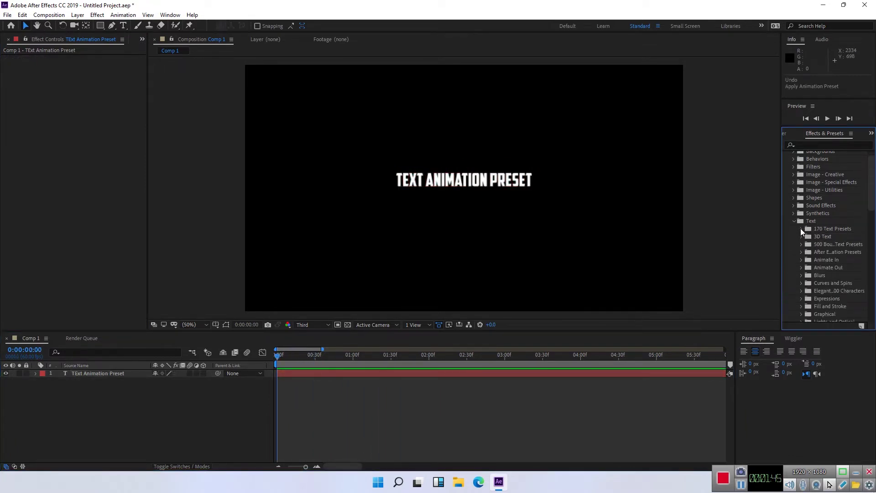
left_click(799, 253)
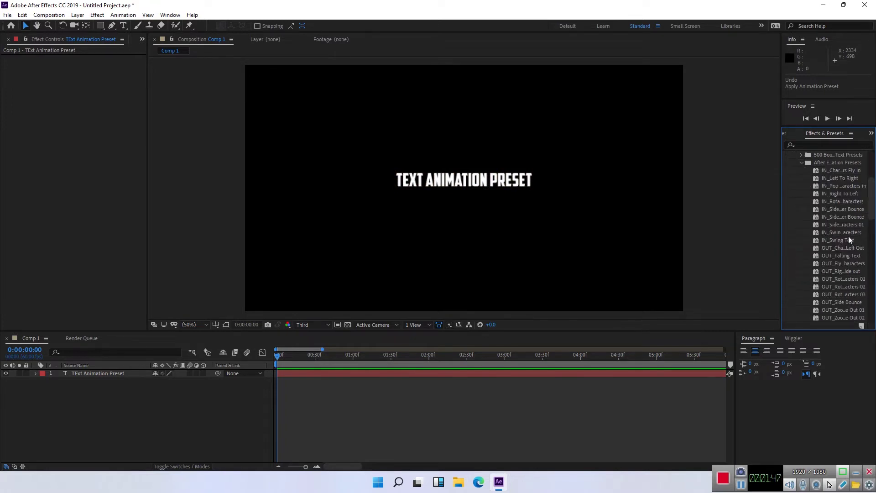
left_click(847, 171)
scroll(836, 235, "down", 3)
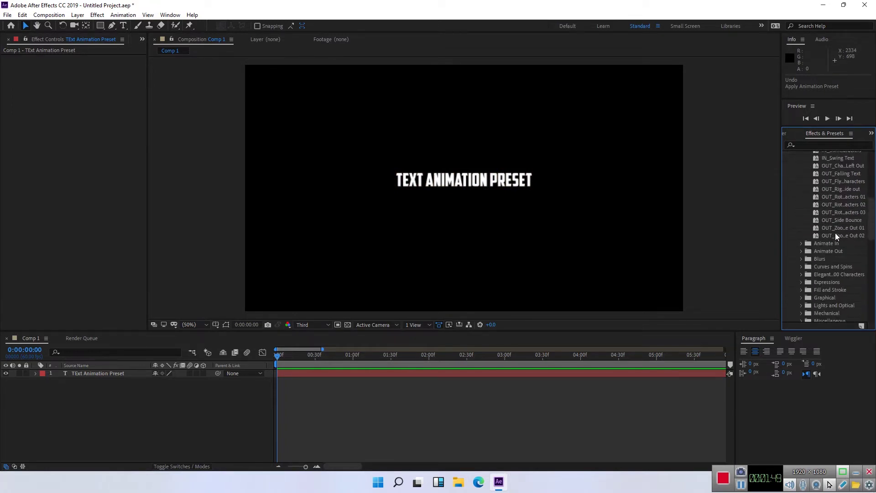
scroll(839, 224, "up", 6)
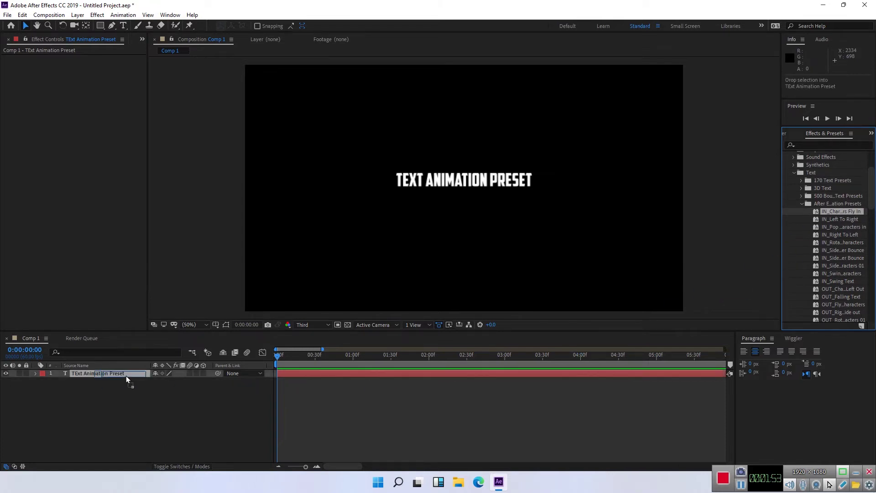
Try the characters Fly In preset, undo it, then apply the IN_ Side Bounce preset to the layer.
left_click_drag(844, 215, 126, 379)
left_click_drag(279, 356, 512, 358)
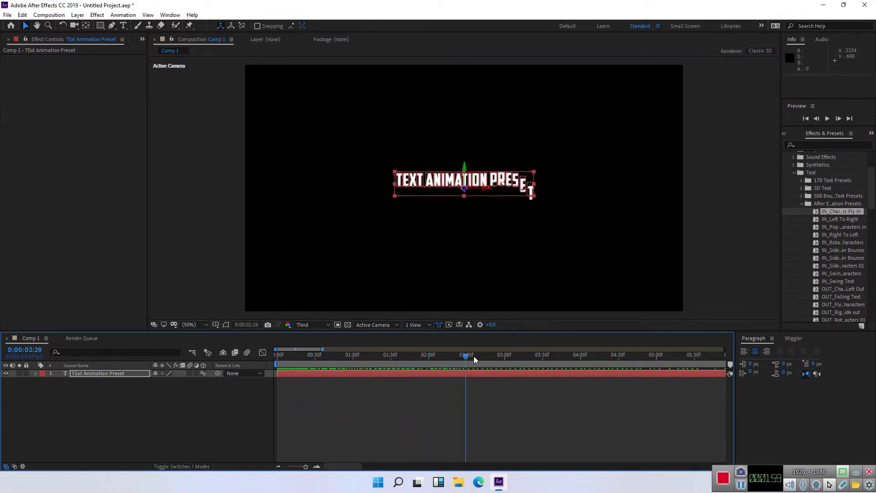
key("ctrl+z")
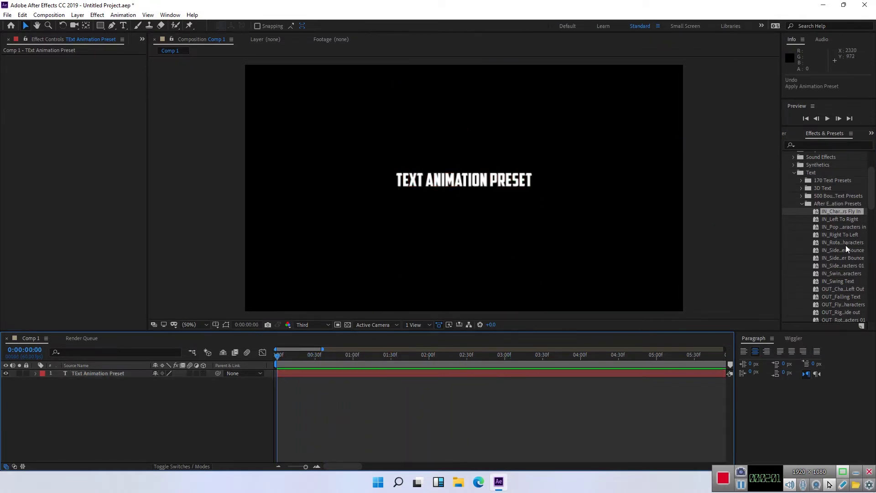
left_click(844, 258)
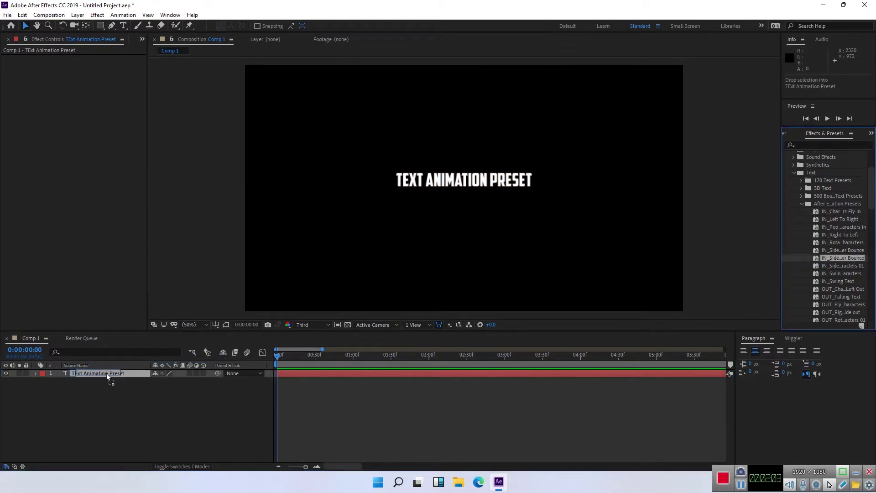
left_click_drag(844, 259, 109, 374)
Preview the side-bounce animation, undo it, and collapse the IN_/OUT_ presets folder.
left_click_drag(281, 358, 483, 367)
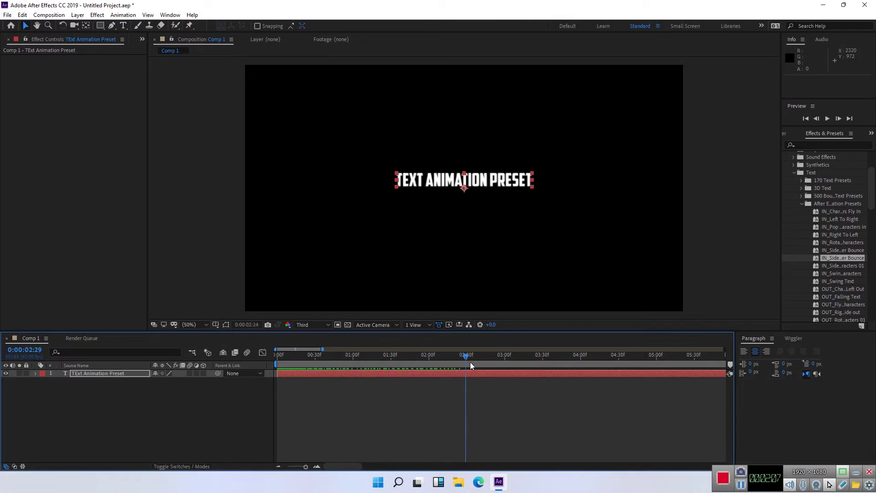
key("ctrl+z")
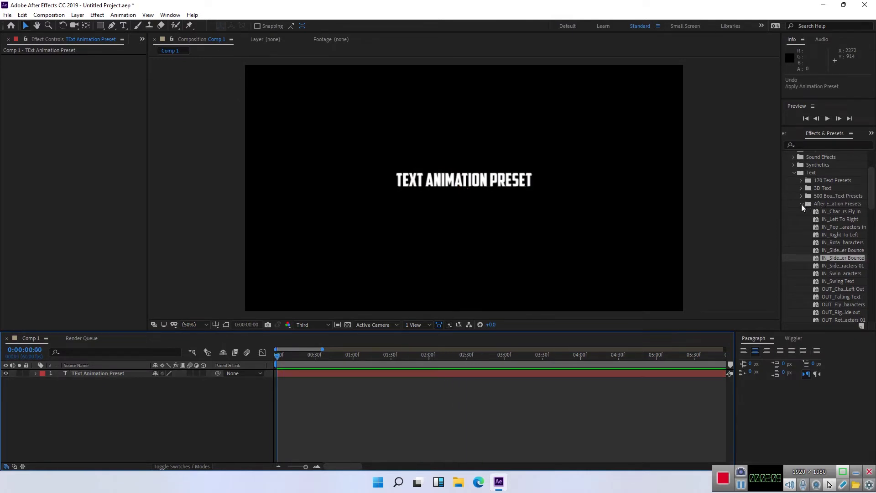
left_click(801, 205)
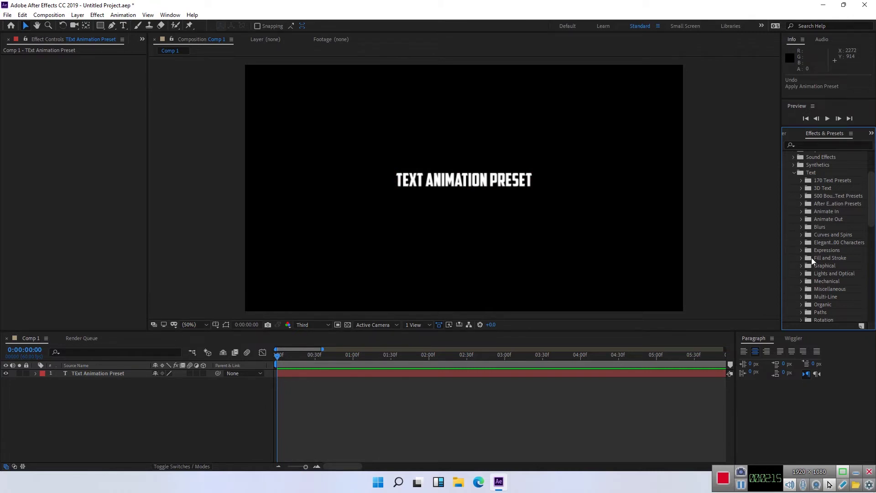
Expand the Elegant Characters preset pack and scroll through its presets.
left_click(802, 243)
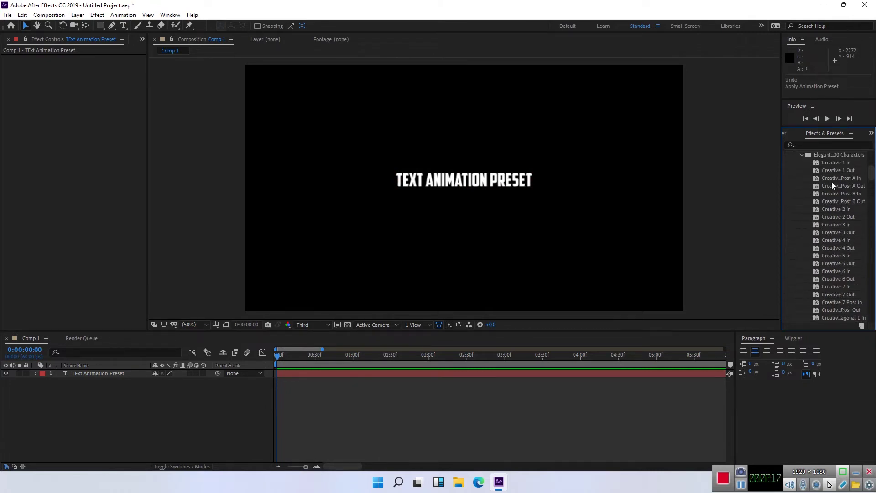
scroll(831, 292, "down", 5)
scroll(832, 280, "down", 5)
scroll(833, 281, "down", 5)
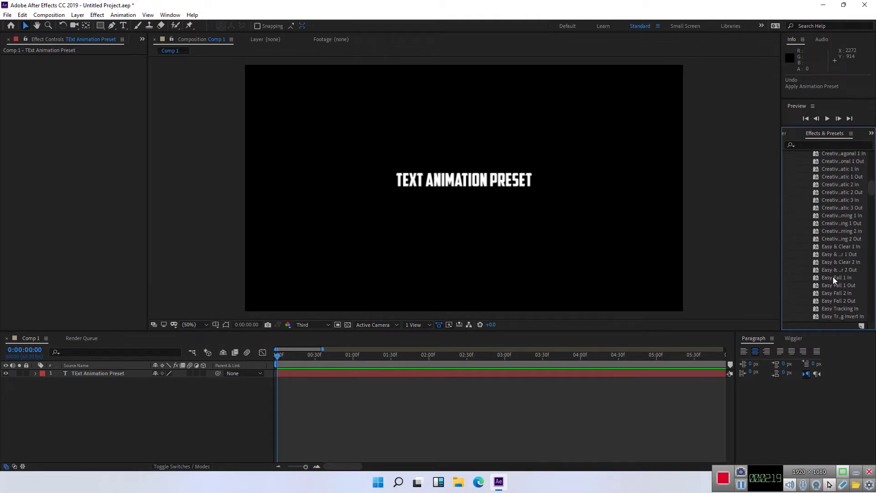
scroll(834, 280, "down", 5)
scroll(834, 280, "down", 5)
scroll(834, 280, "down", 5)
scroll(834, 280, "down", 3)
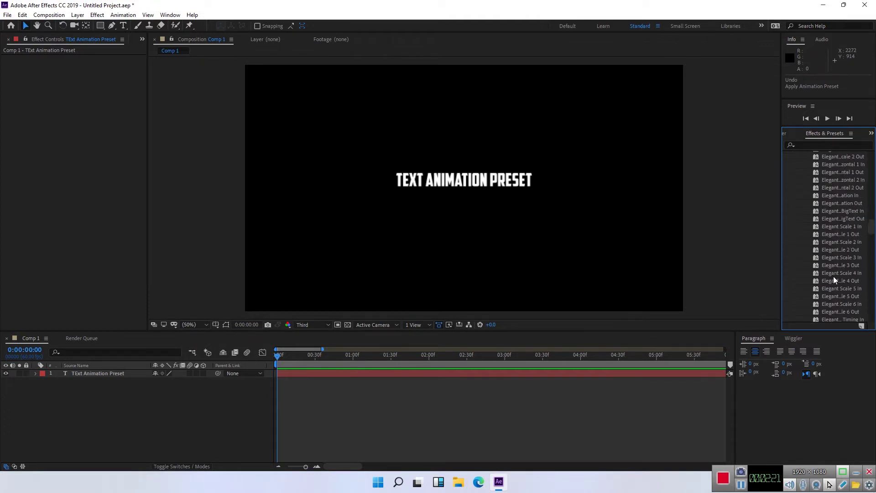
scroll(834, 280, "down", 5)
scroll(834, 280, "down", 5)
scroll(834, 280, "down", 5)
scroll(834, 280, "down", 3)
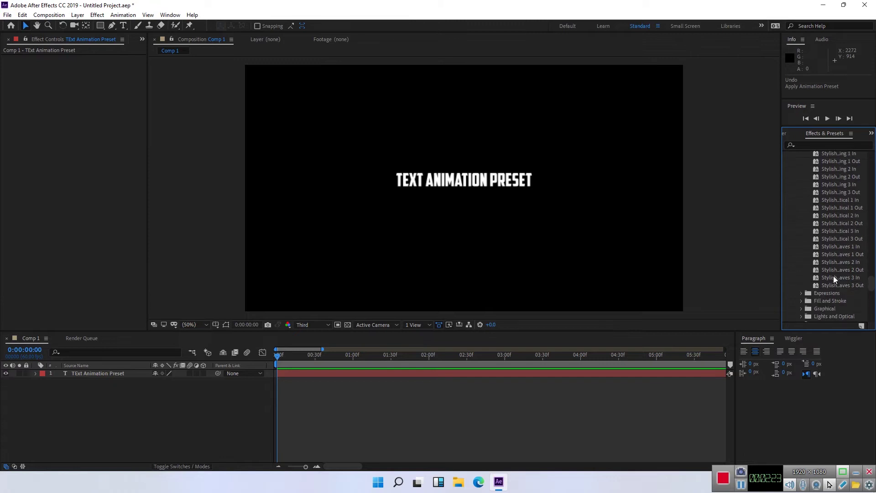
scroll(834, 280, "down", 5)
scroll(834, 280, "up", 5)
scroll(834, 279, "up", 5)
scroll(835, 275, "up", 5)
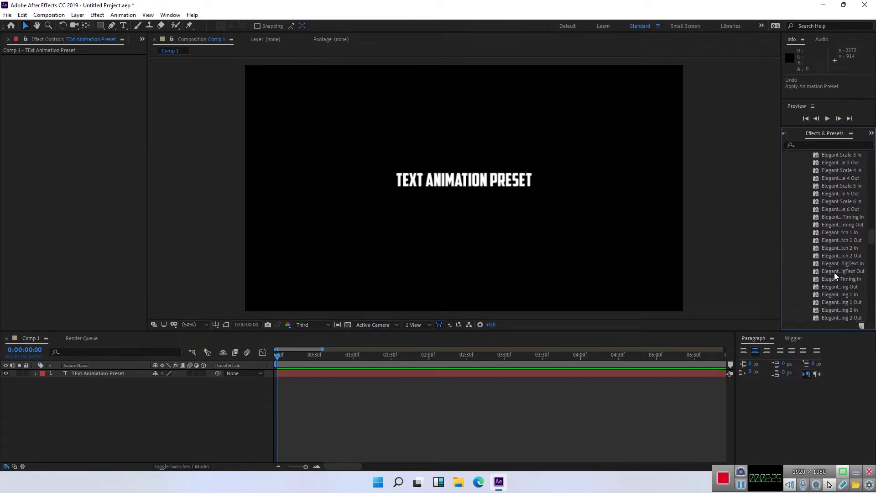
scroll(836, 274, "up", 5)
scroll(835, 274, "up", 5)
scroll(836, 273, "up", 5)
scroll(835, 271, "up", 5)
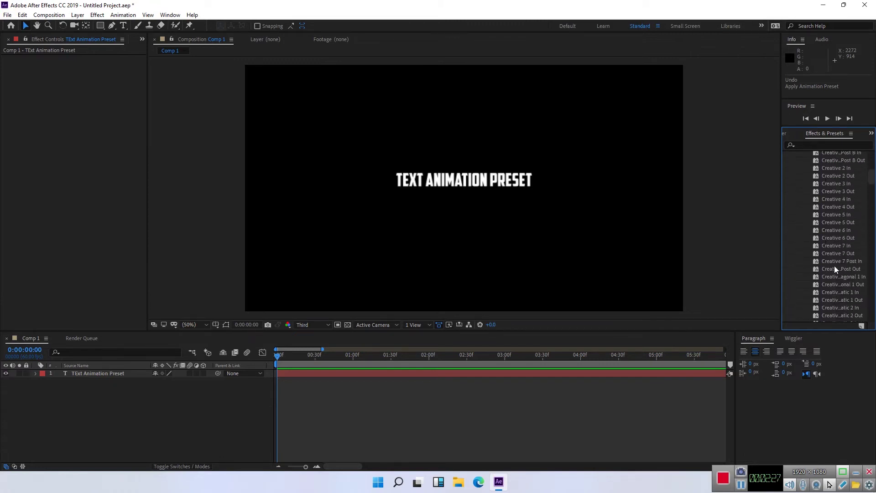
scroll(836, 269, "up", 5)
Collapse Elegant Characters and expand the Text › 3D › In presets.
left_click(801, 216)
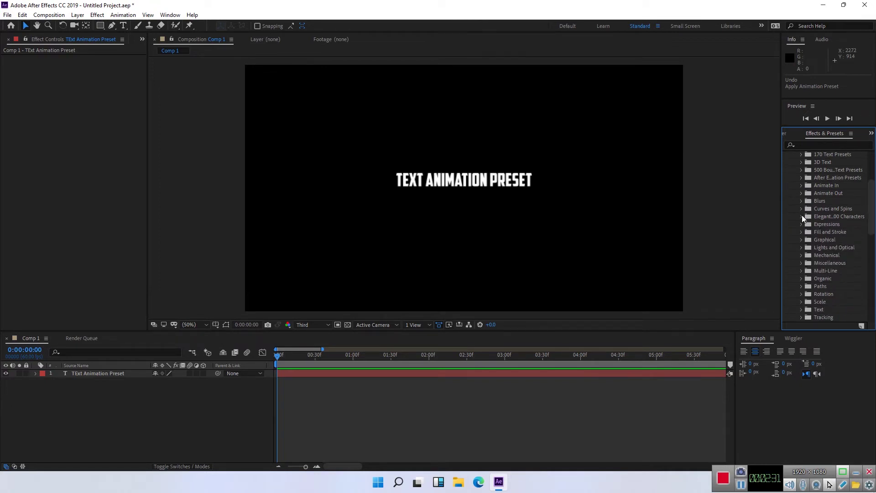
left_click(800, 310)
scroll(815, 302, "down", 4)
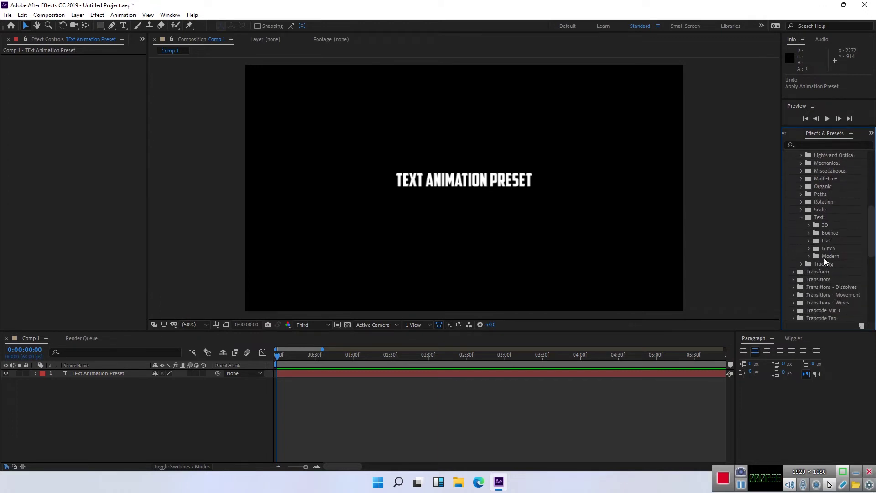
left_click(809, 225)
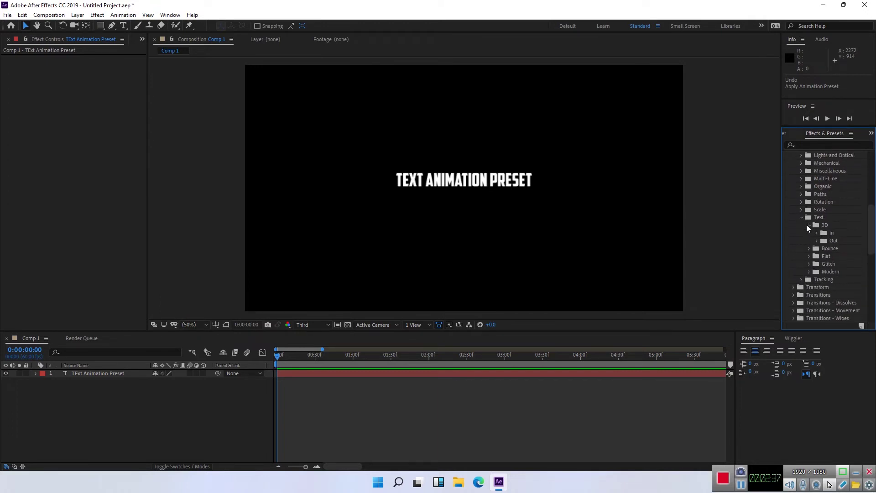
left_click(817, 233)
scroll(816, 235, "down", 3)
Apply 3D In 01 to the text layer, preview it, then undo it.
mouse_move(846, 201)
left_mouse_down()
mouse_move(87, 376)
mouse_move(96, 375)
left_mouse_up()
left_click_drag(280, 358, 429, 361)
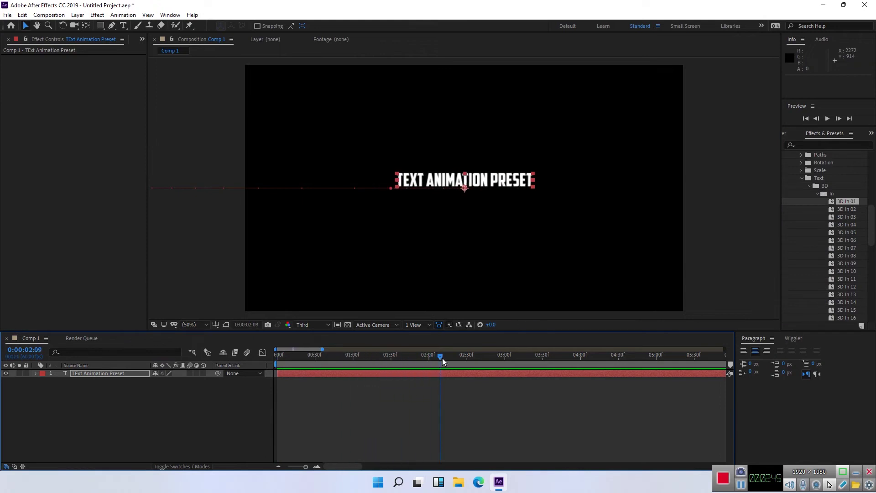
key("ctrl+z")
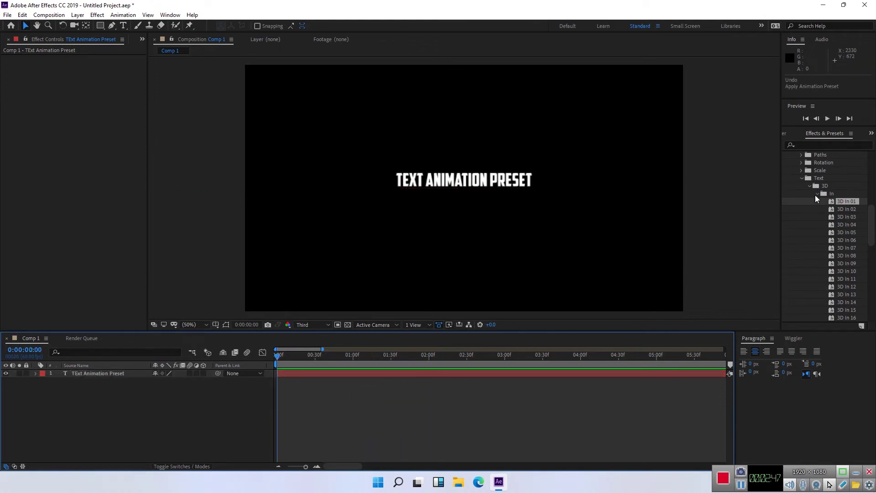
Apply the first Text › Bounce › In preset to the text and scrub to preview it.
left_click(808, 187)
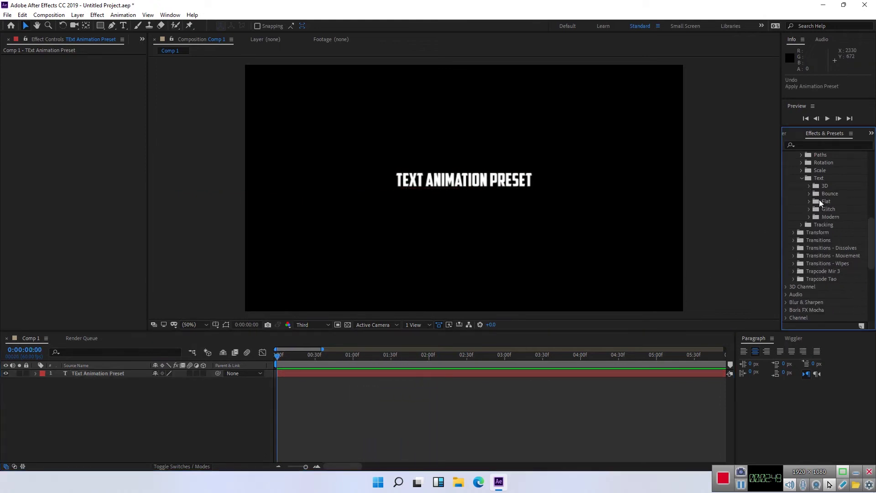
left_click(809, 194)
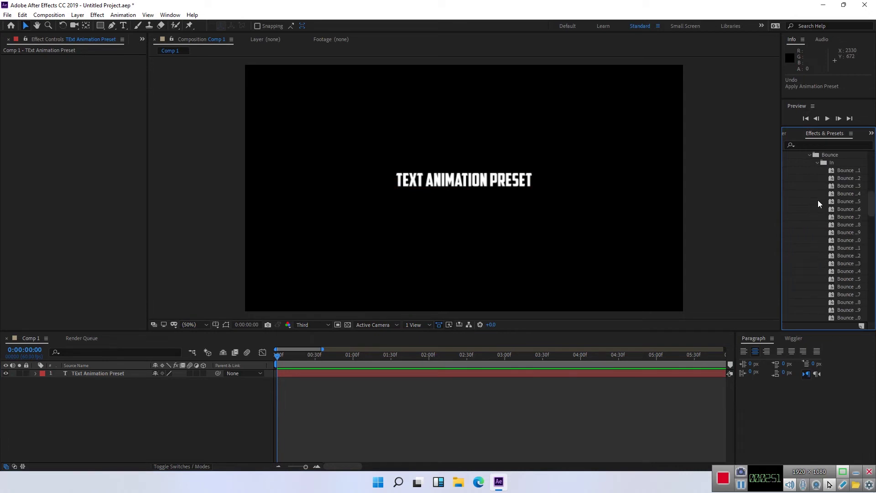
left_click(845, 171)
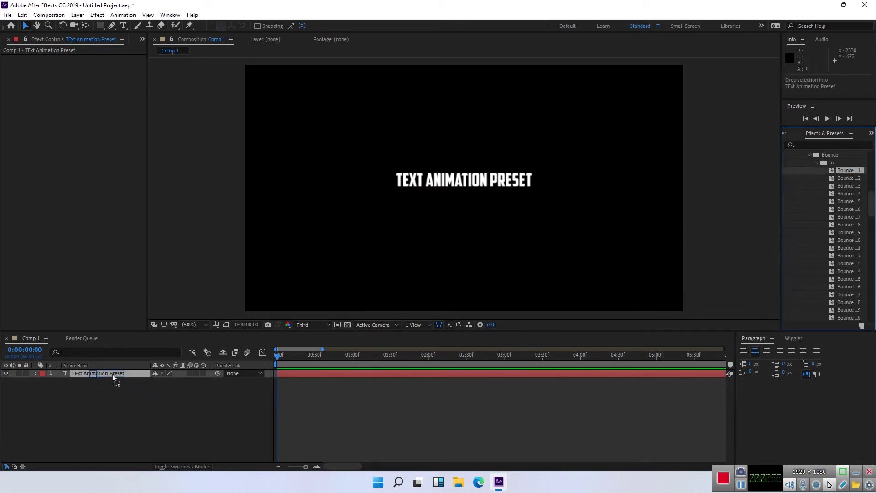
left_click_drag(851, 173, 114, 375)
left_click_drag(279, 358, 418, 360)
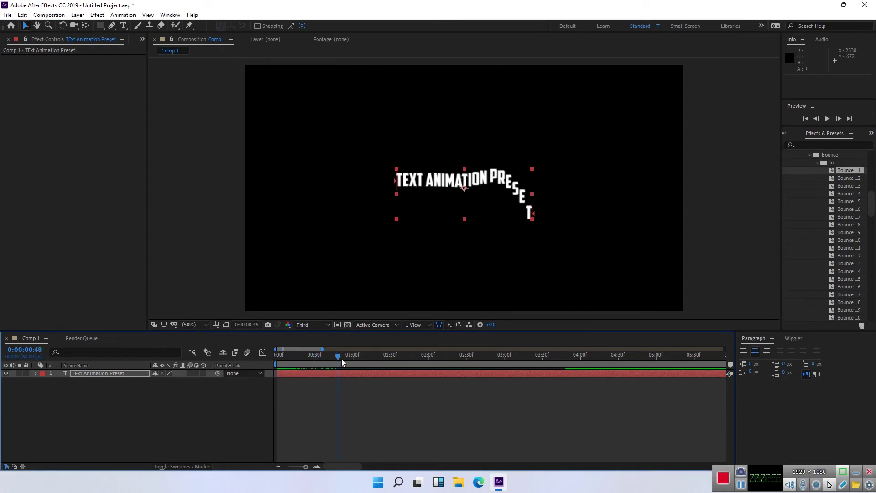
key("Home")
Apply the seventh Bounce In preset, preview it, then undo it.
mouse_move(845, 294)
left_mouse_down()
mouse_move(388, 386)
mouse_move(114, 375)
left_mouse_up()
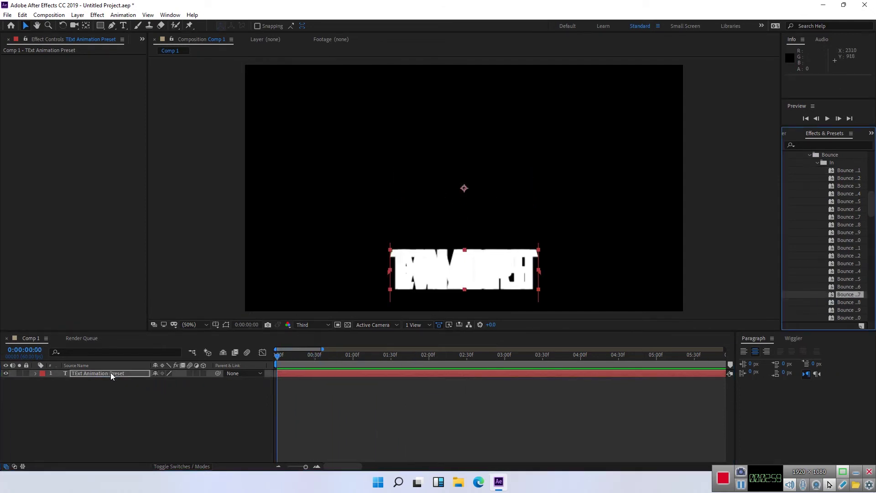
left_click_drag(281, 364, 461, 359)
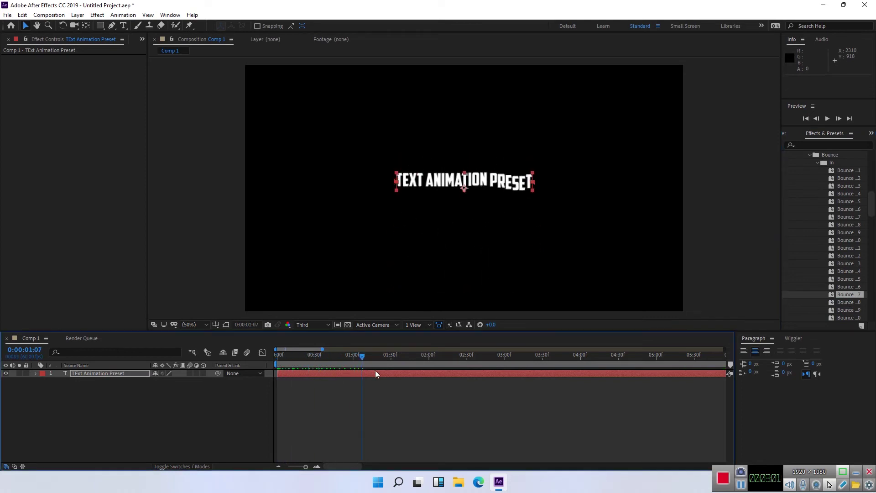
key("ctrl+z")
Apply Flat In 01 from Text › Flat › In, scrub through its animation, then undo it.
scroll(812, 191, "up", 3)
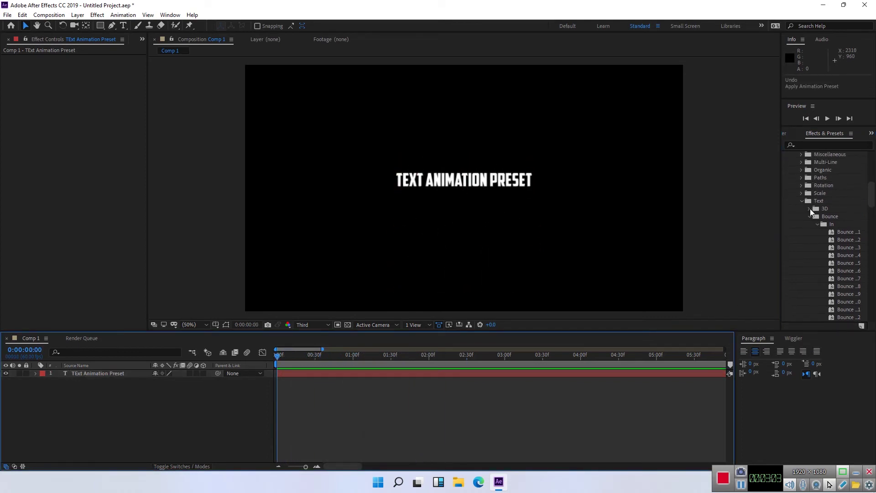
left_click(810, 217)
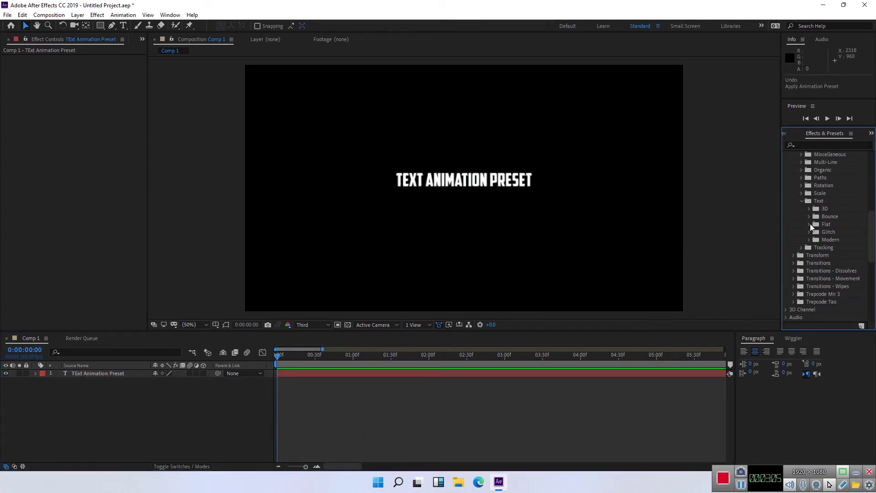
left_click(816, 233)
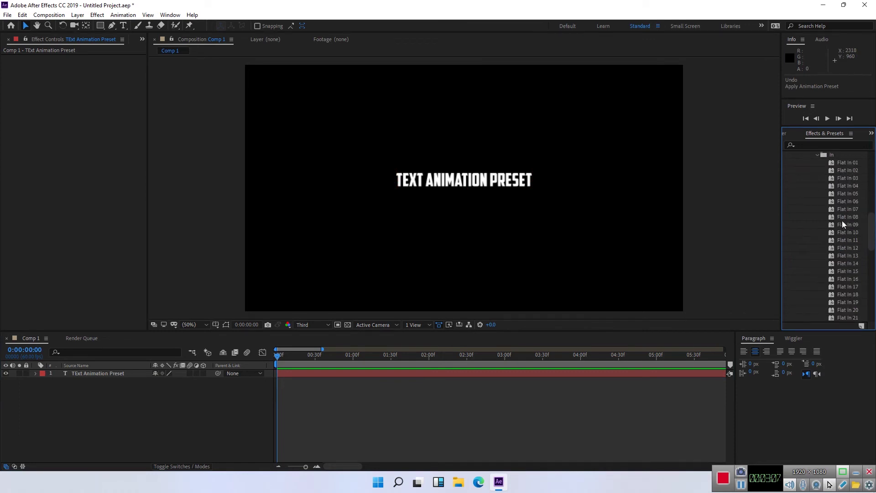
left_click_drag(847, 163, 104, 373)
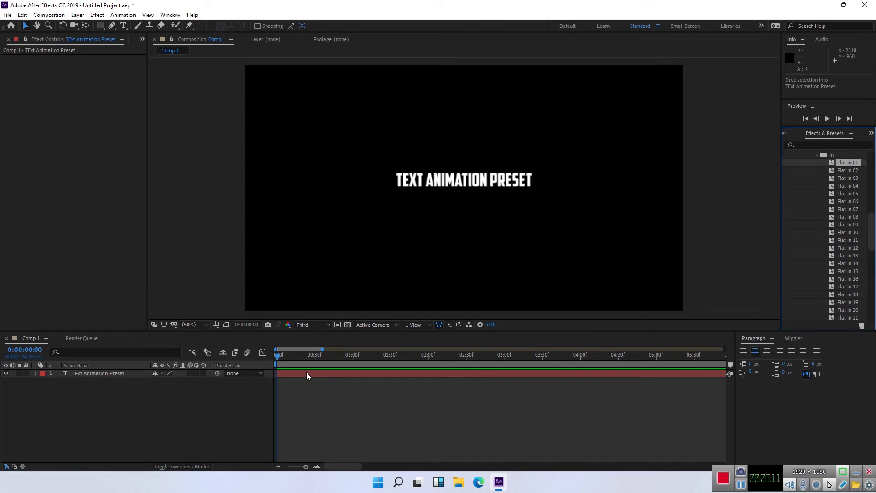
left_click(355, 358)
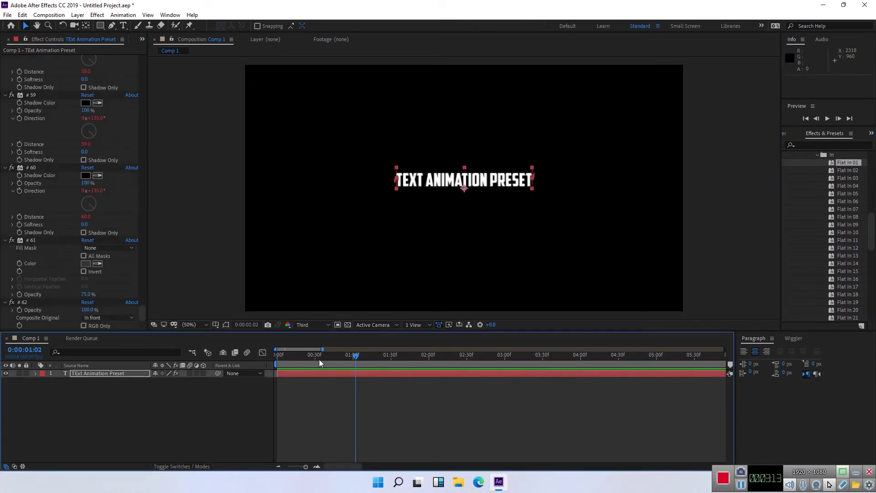
mouse_move(355, 356)
left_mouse_down()
mouse_move(278, 360)
mouse_move(307, 354)
left_mouse_up()
left_click_drag(322, 351, 388, 350)
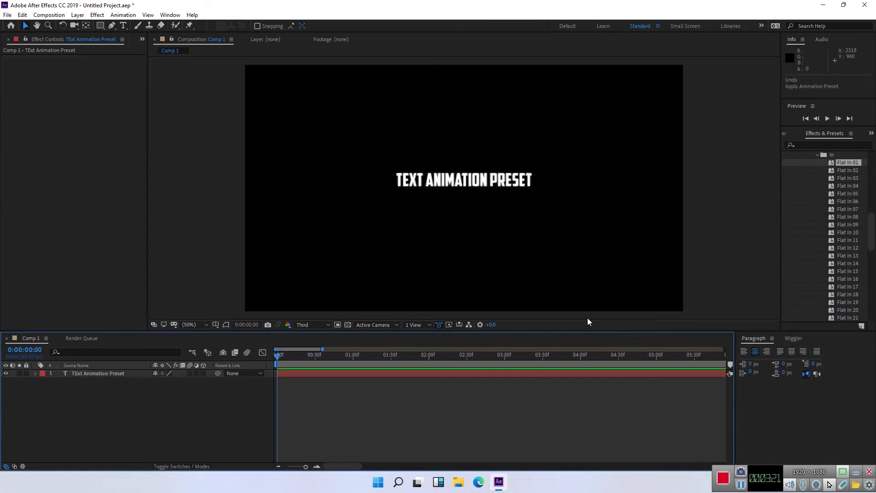
key("ctrl+z")
Apply Glitch In 01 from Glitch › In to the text layer, scrub through it, then undo it.
scroll(804, 267, "up", 5)
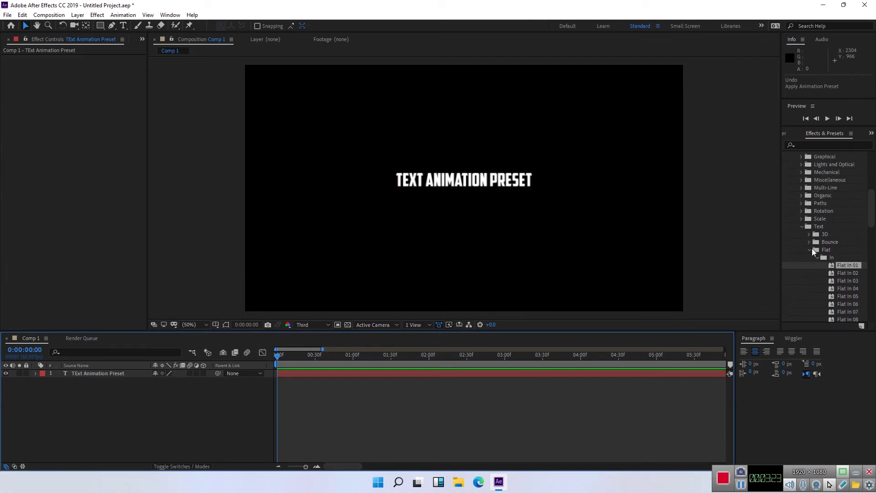
left_click(812, 251)
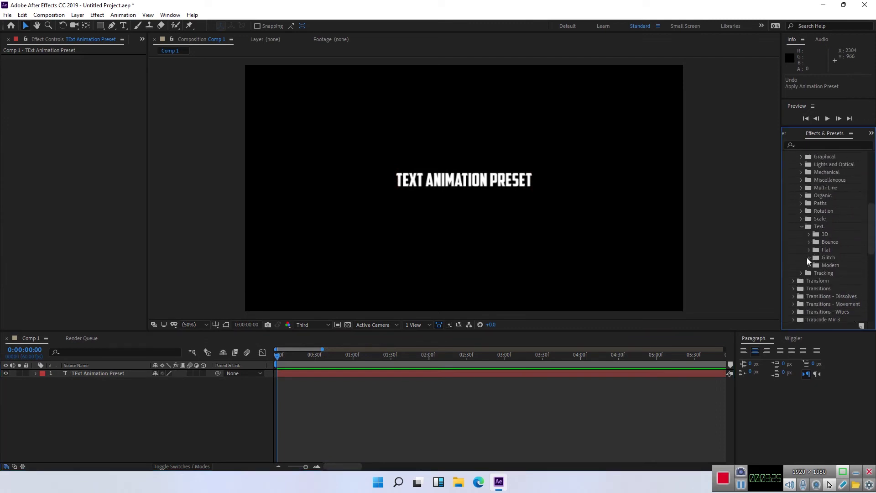
left_click(808, 258)
left_click(817, 266)
left_click(841, 272)
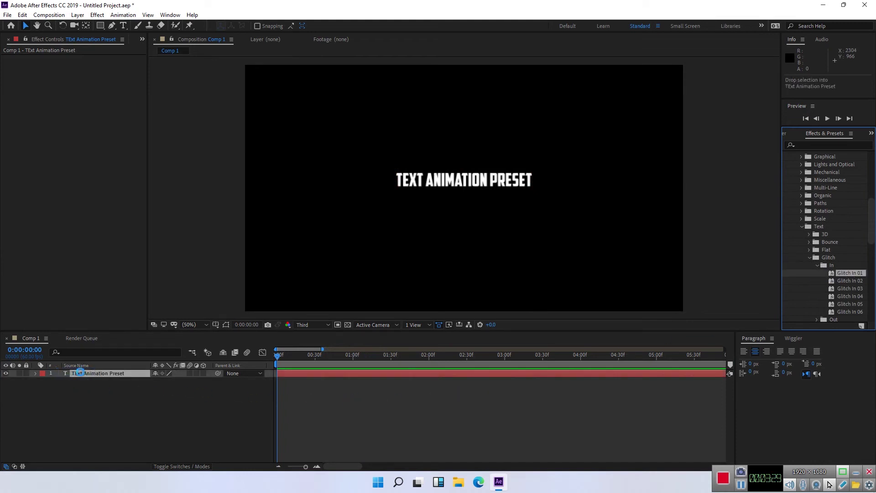
left_click_drag(851, 273, 73, 374)
mouse_move(281, 355)
left_mouse_down()
mouse_move(304, 357)
mouse_move(277, 362)
left_mouse_up()
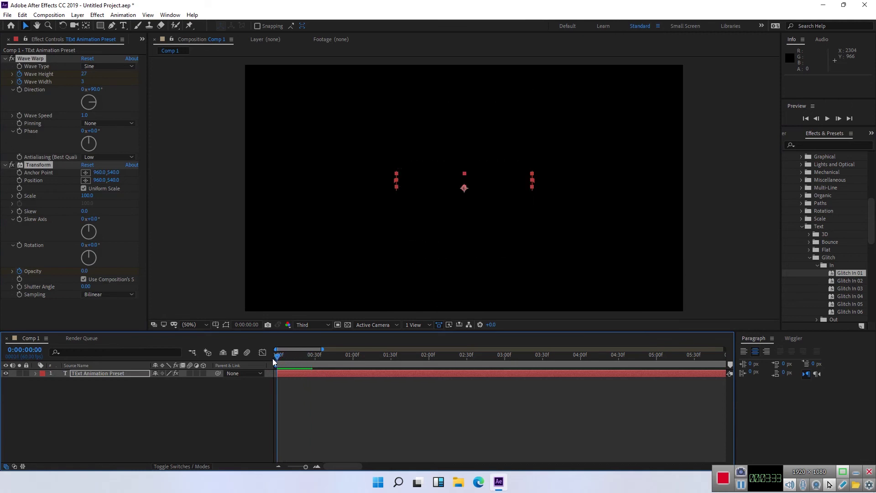
key("ctrl+z")
scroll(844, 274, "down", 3)
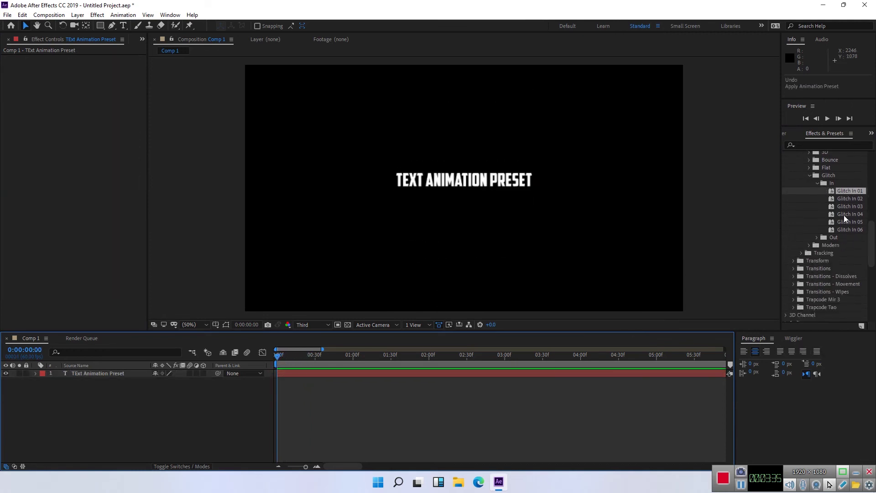
Collapse the Glitch presets and expand the Modern › In preset folder.
left_click(817, 184)
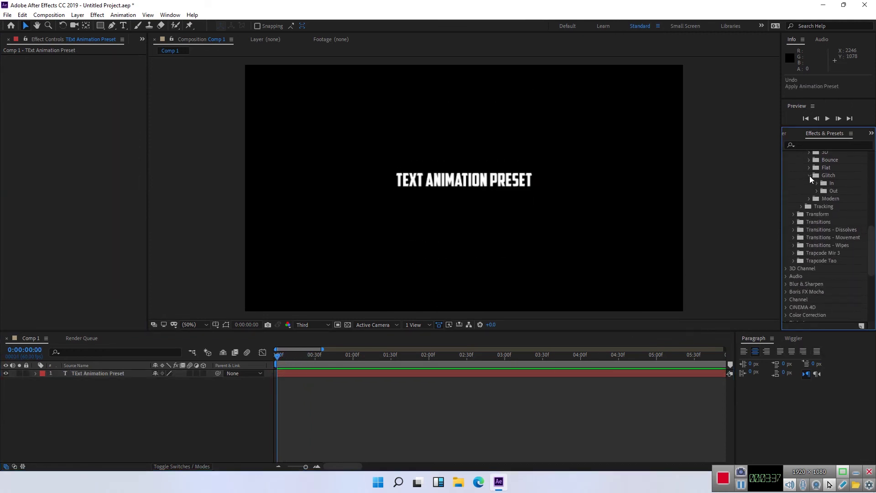
left_click(809, 176)
left_click(809, 184)
left_click(817, 191)
Apply Modern In 01 to the text, scrub to preview, undo it, and fold Modern away.
mouse_move(846, 199)
left_mouse_down()
mouse_move(322, 403)
mouse_move(127, 376)
left_mouse_up()
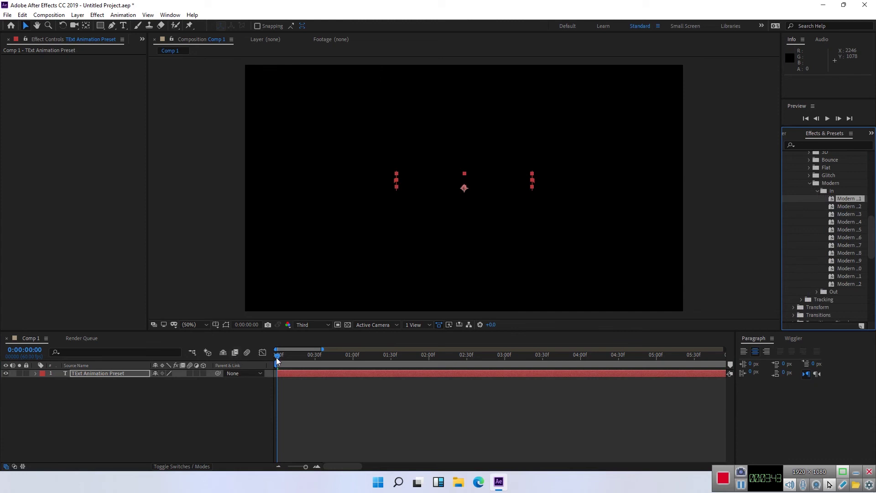
left_click_drag(277, 361, 490, 356)
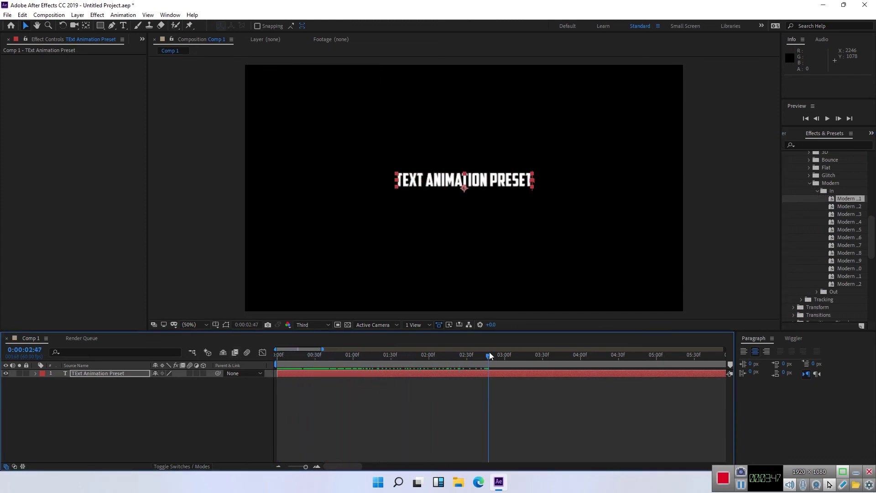
key("ctrl+z")
key("Home")
left_click(809, 185)
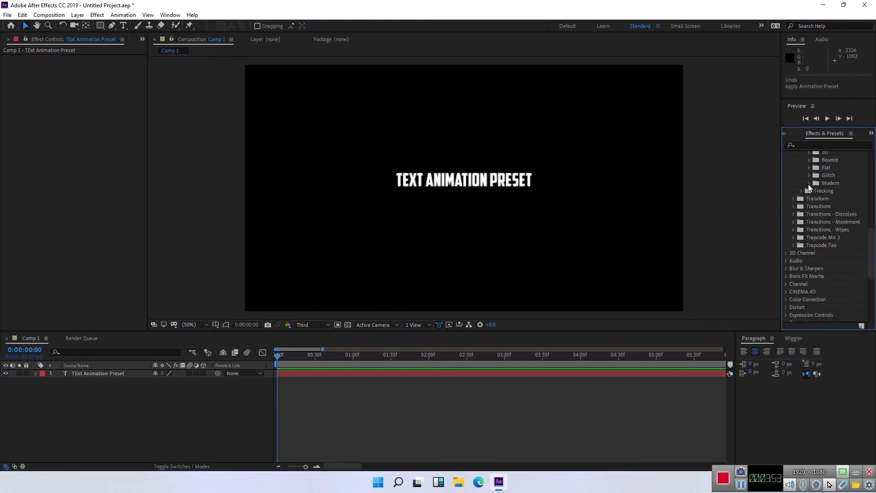
Close the nested Text group and expand the 500 Bounce Text Presets pack.
scroll(809, 187, "up", 4)
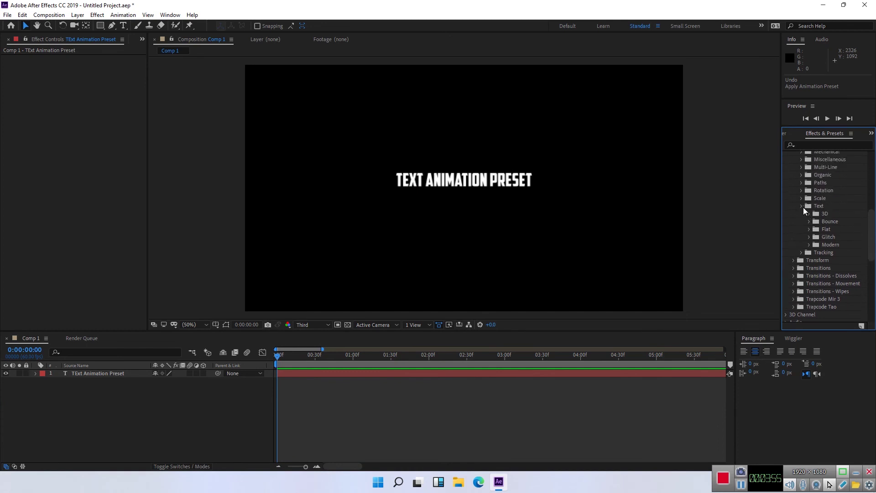
left_click(803, 207)
scroll(819, 235, "up", 2)
scroll(819, 235, "up", 2)
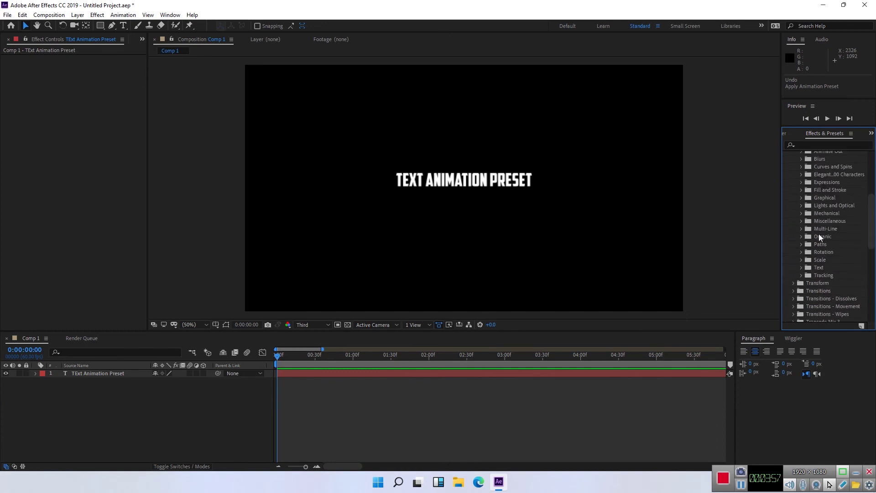
scroll(819, 236, "up", 1)
scroll(820, 237, "up", 1)
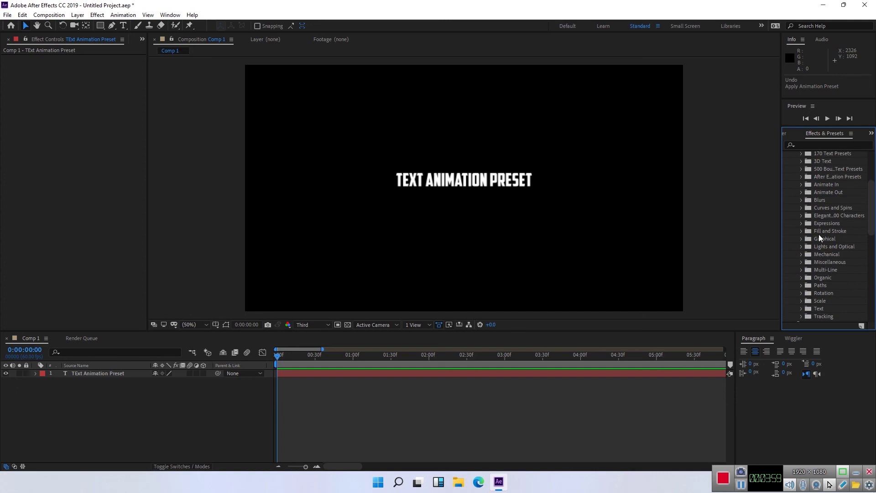
scroll(820, 237, "up", 1)
scroll(819, 237, "up", 1)
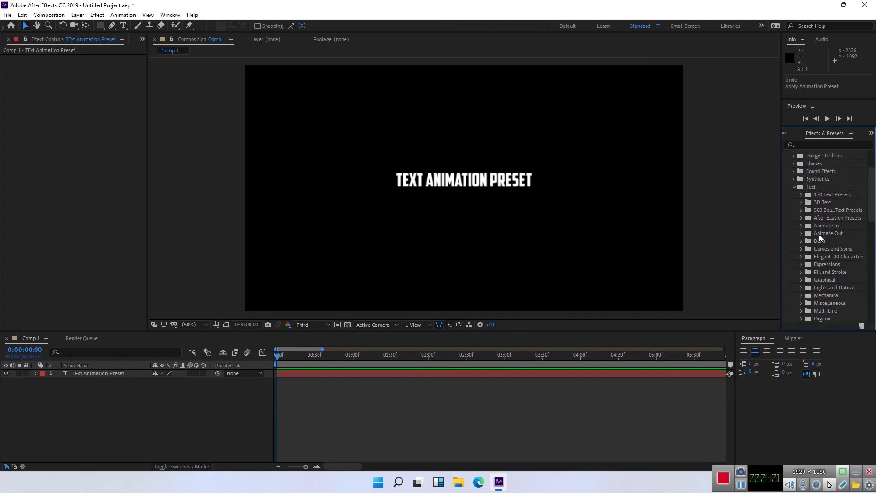
scroll(820, 237, "up", 1)
scroll(820, 237, "up", 1)
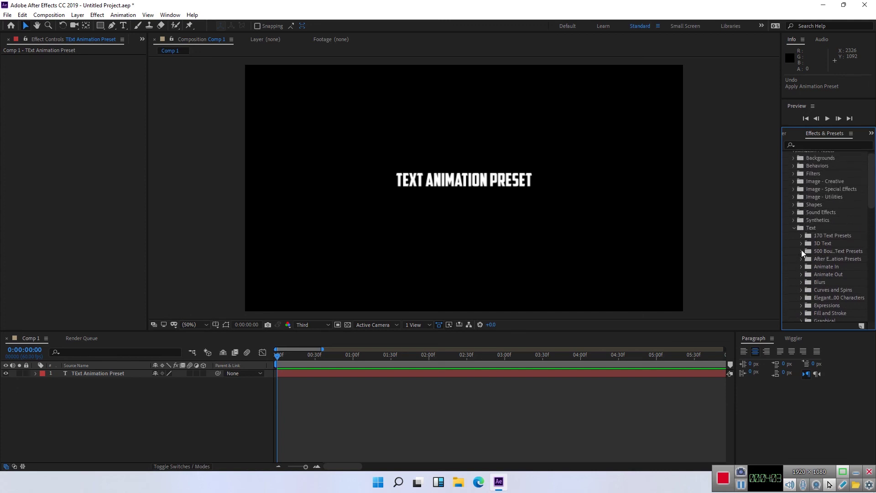
left_click(802, 251)
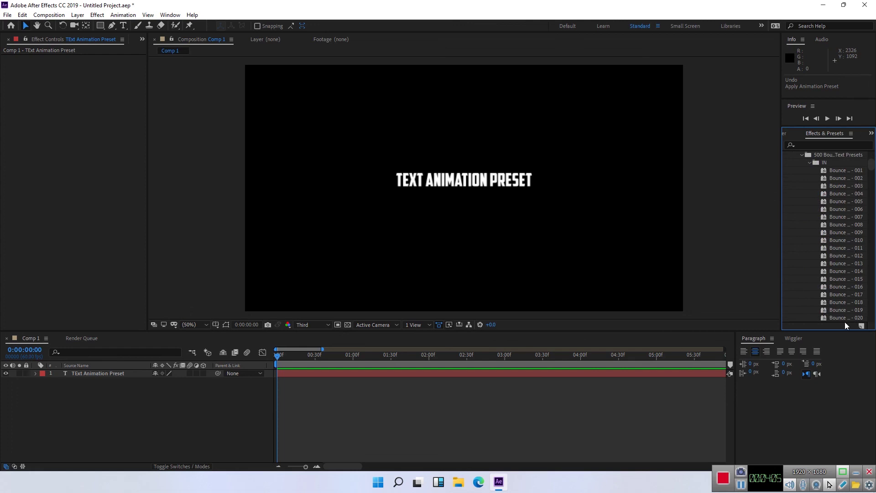
Widen the presets browser to show full preset names, then collapse the 500 Bounce and Text folders.
left_click_drag(783, 260, 738, 264)
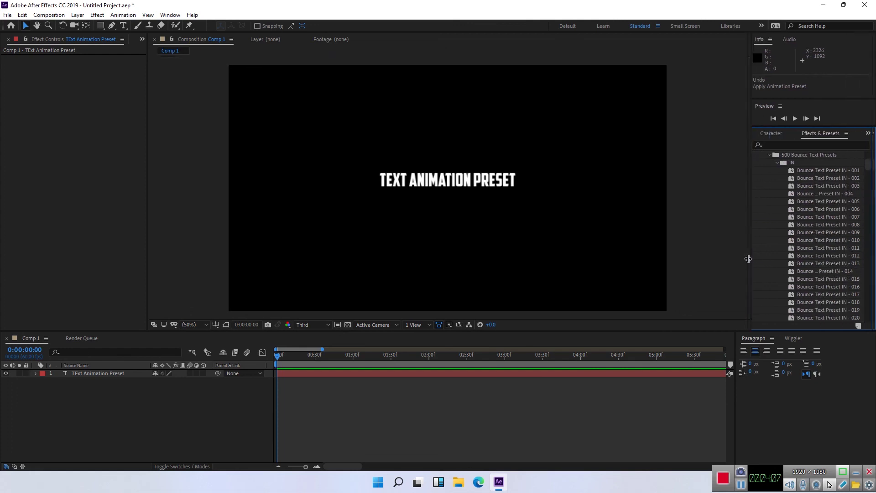
mouse_move(871, 165)
left_mouse_down()
mouse_move(873, 292)
mouse_move(871, 178)
left_mouse_up()
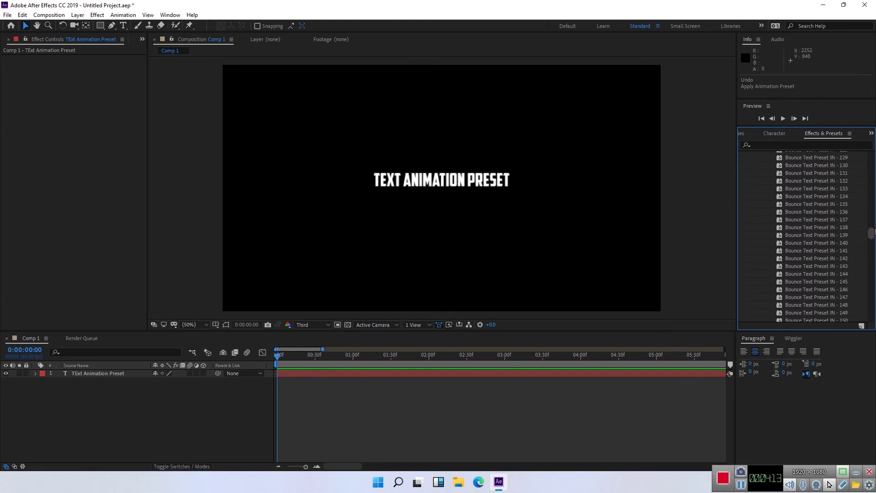
scroll(752, 278, "up", 10)
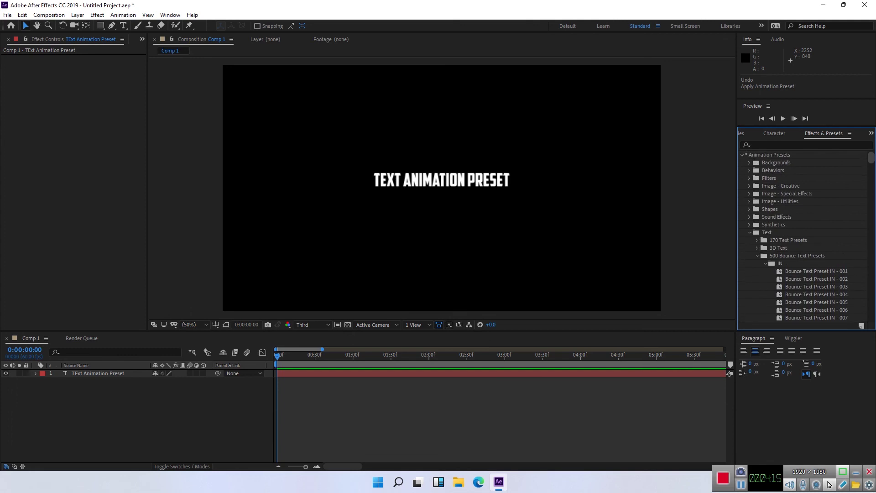
left_click(756, 256)
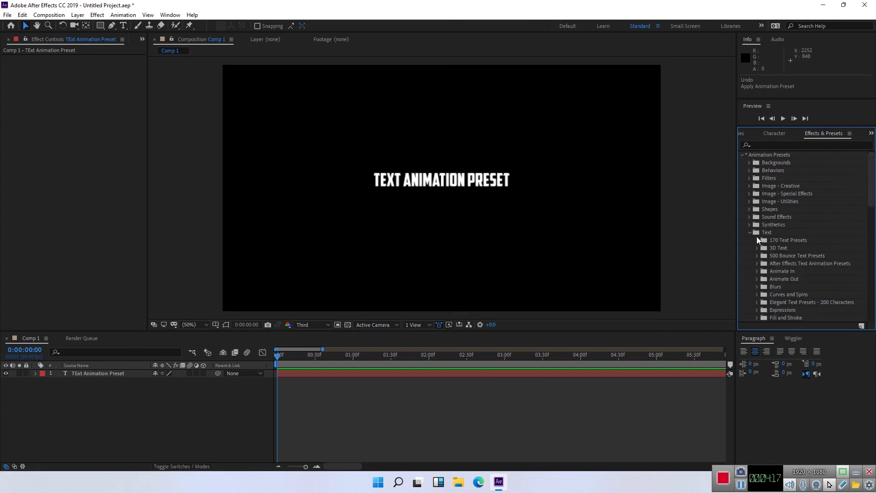
left_click(751, 233)
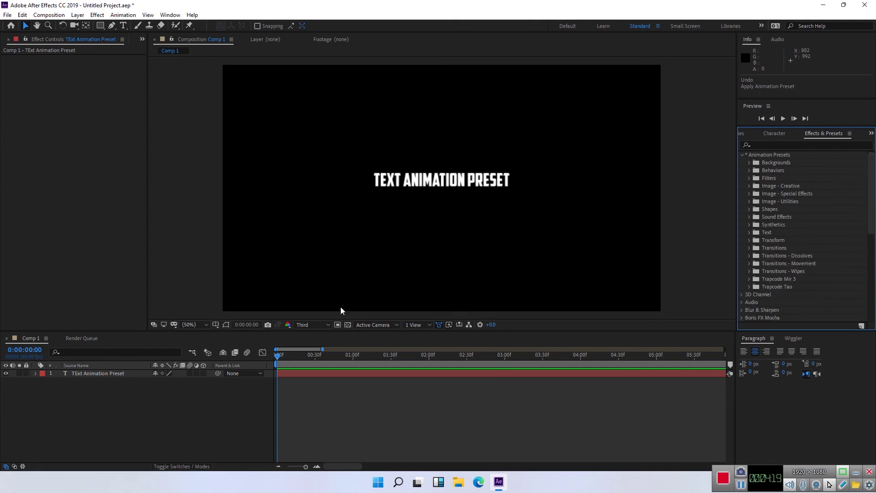